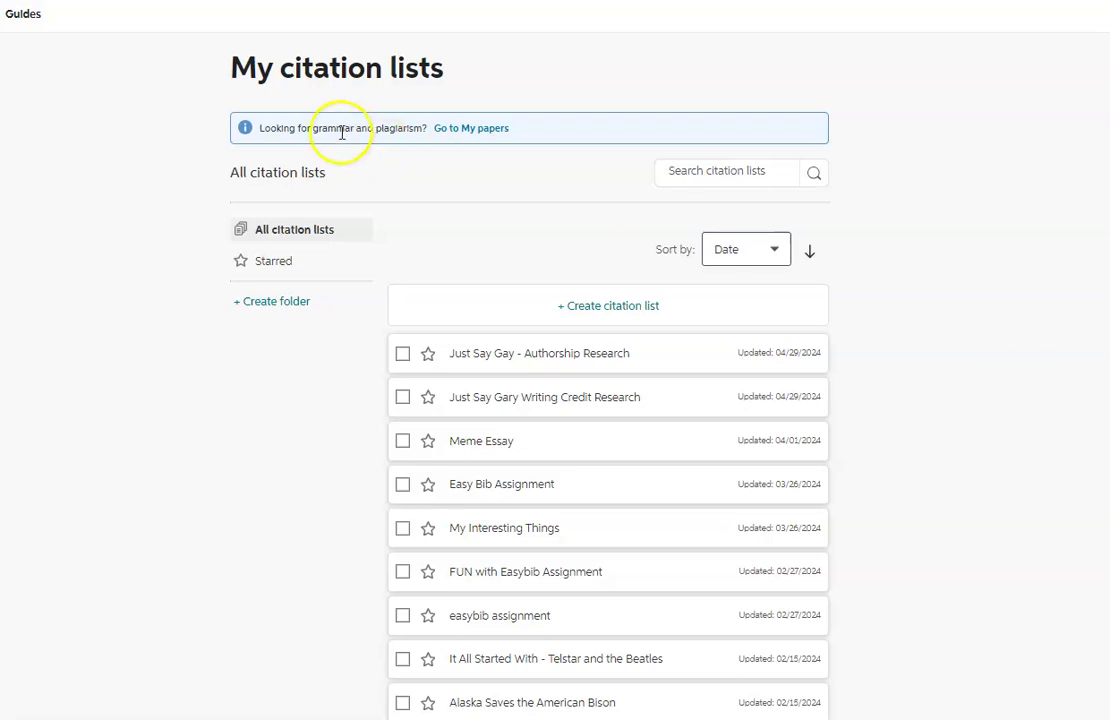
Create an MLA9 citation list by pasting in the name 'The Entitlement of Baby Boomers'.
click(604, 311)
click(373, 390)
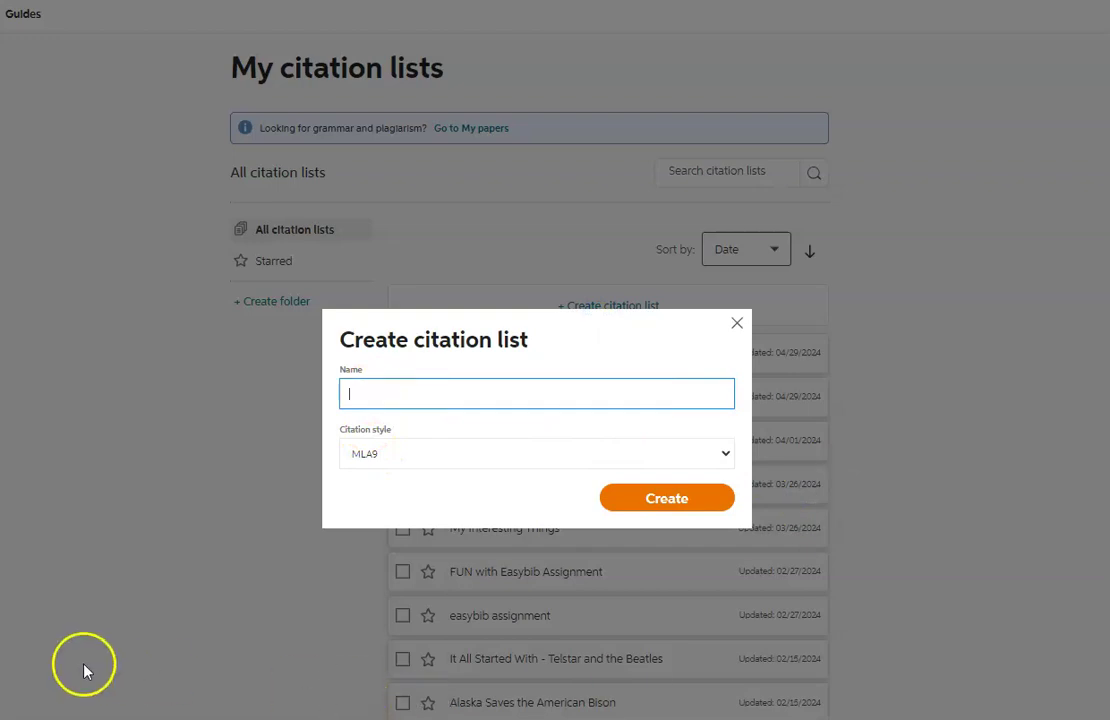
text(The Entitlement of Baby Boomers)
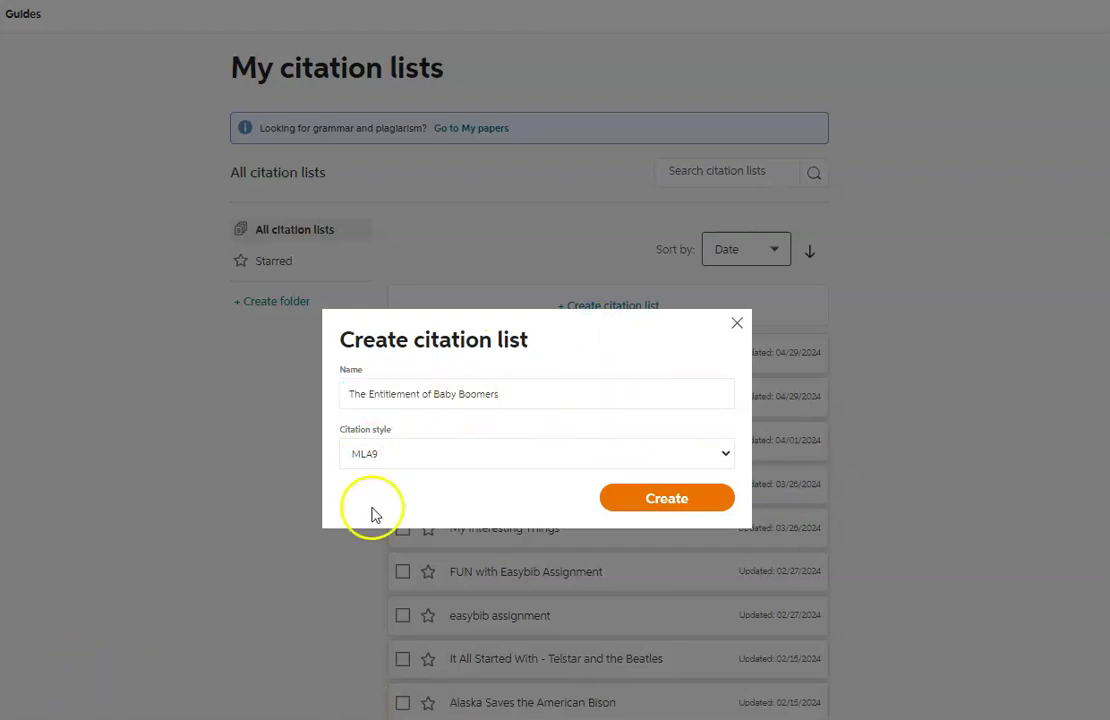
click(660, 497)
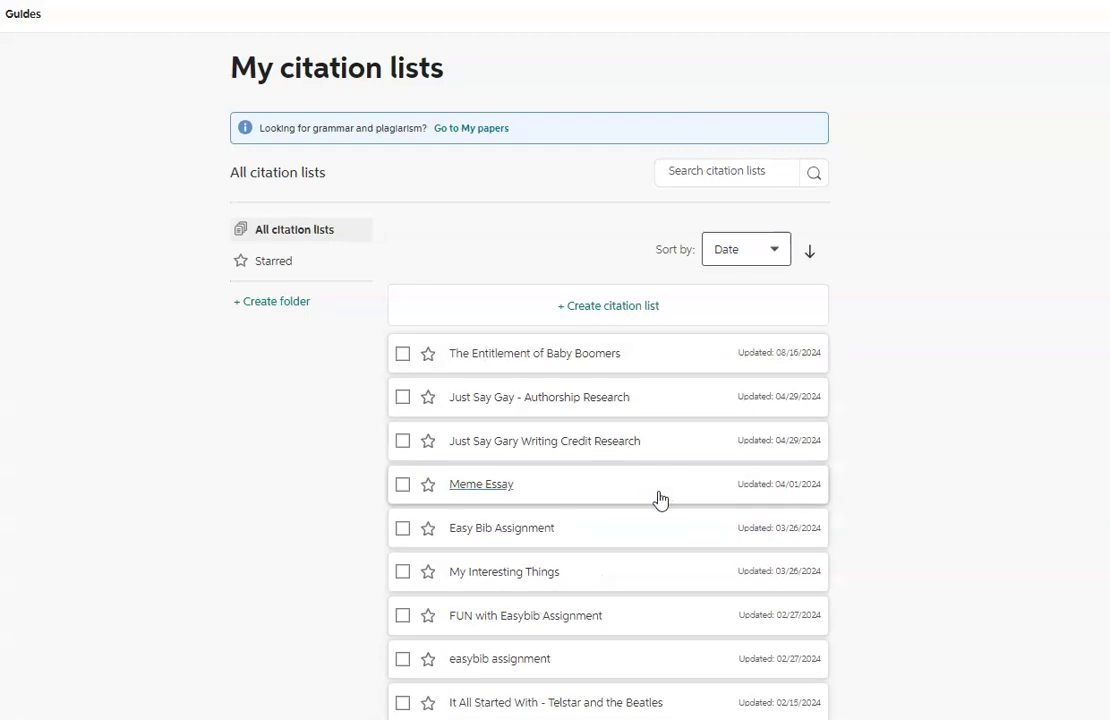
Open the empty 'The Entitlement of Baby Boomers' list from My citation lists.
click(498, 360)
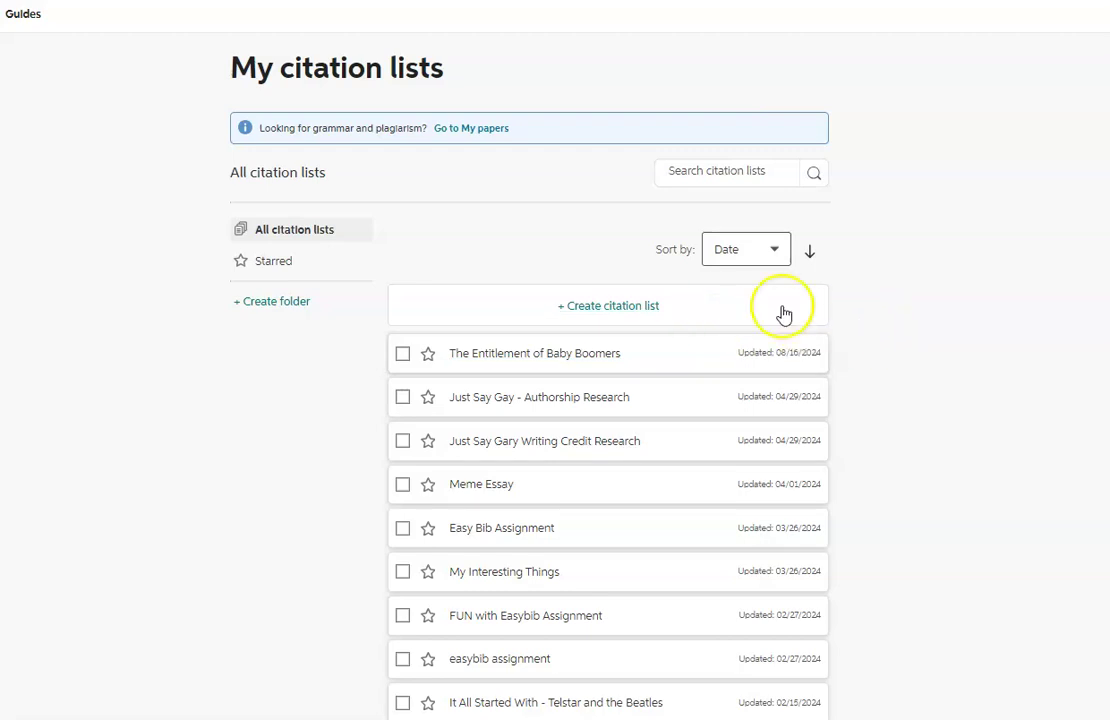
click(529, 358)
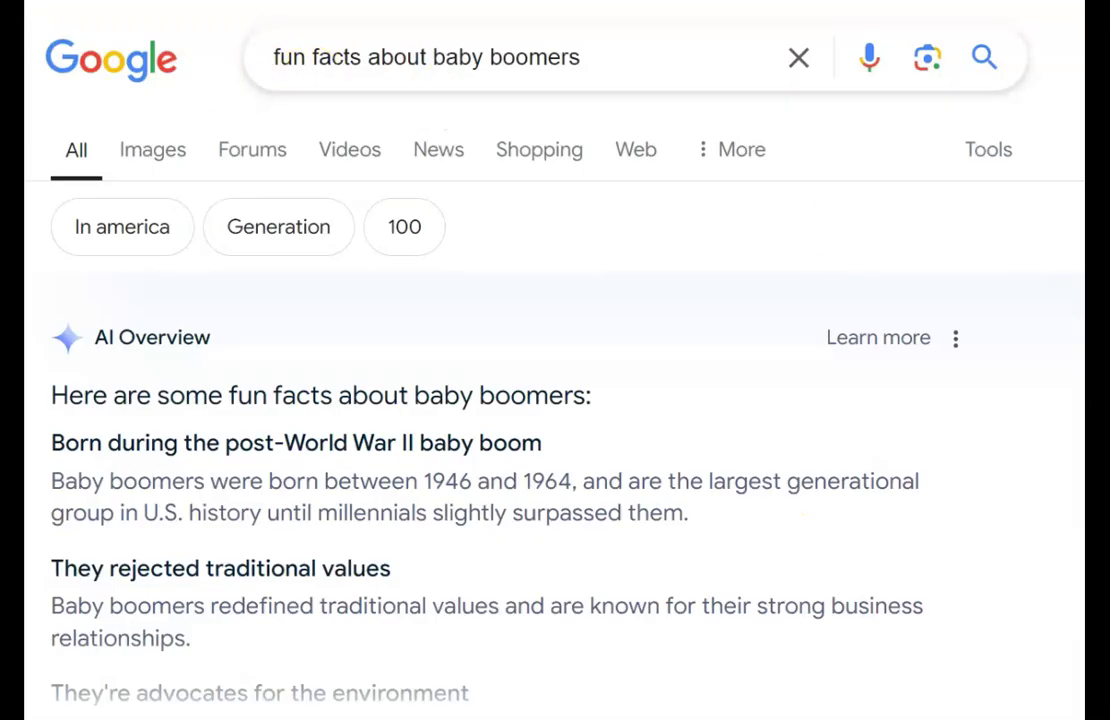
Scroll the 'fun facts about baby boomers' results and open VSP's 'Three Surprising Facts About Baby Boomers'.
scroll(555, 400, down, 5)
scroll(555, 400, down, 5)
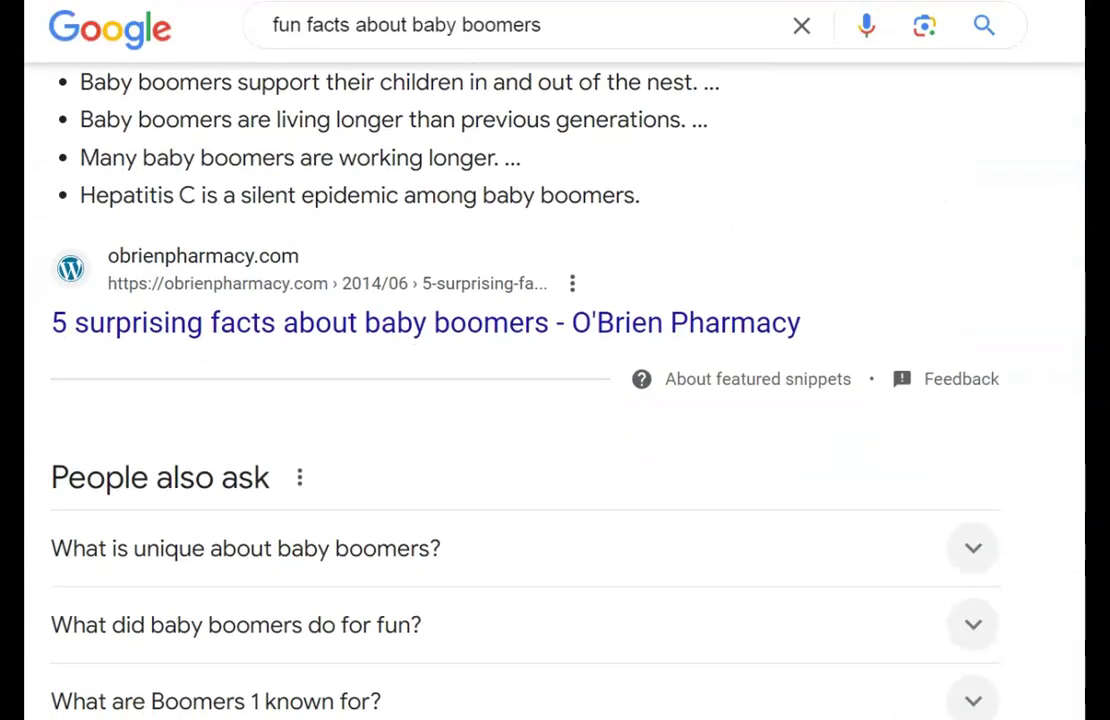
scroll(555, 400, down, 5)
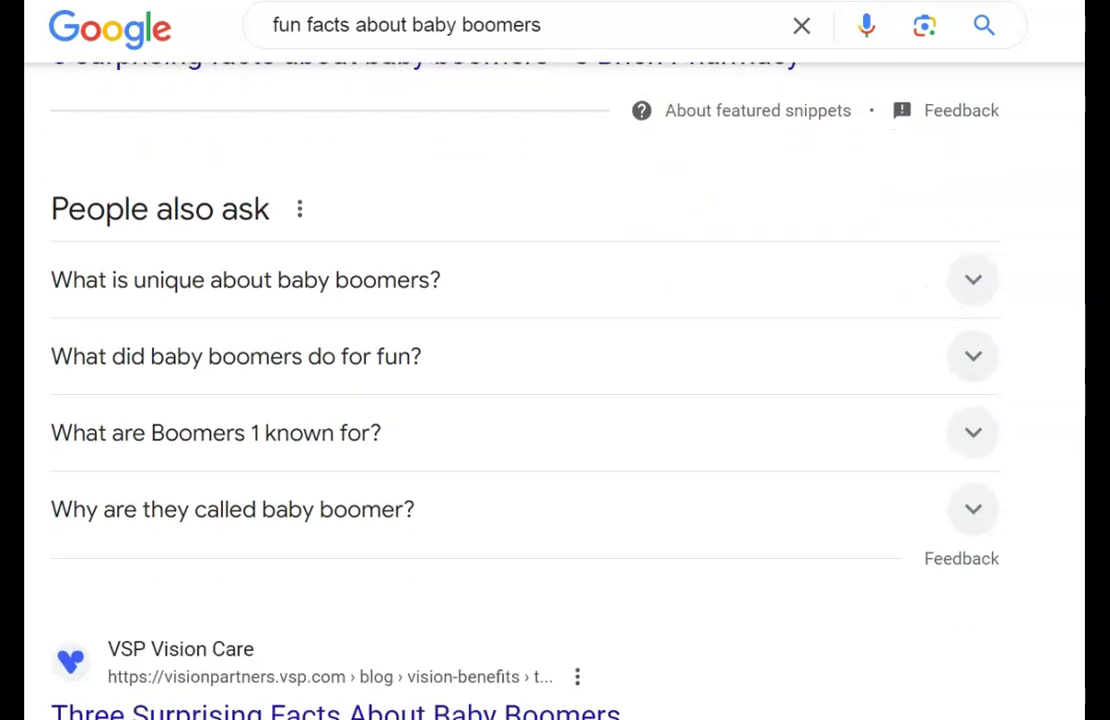
scroll(555, 400, down, 1)
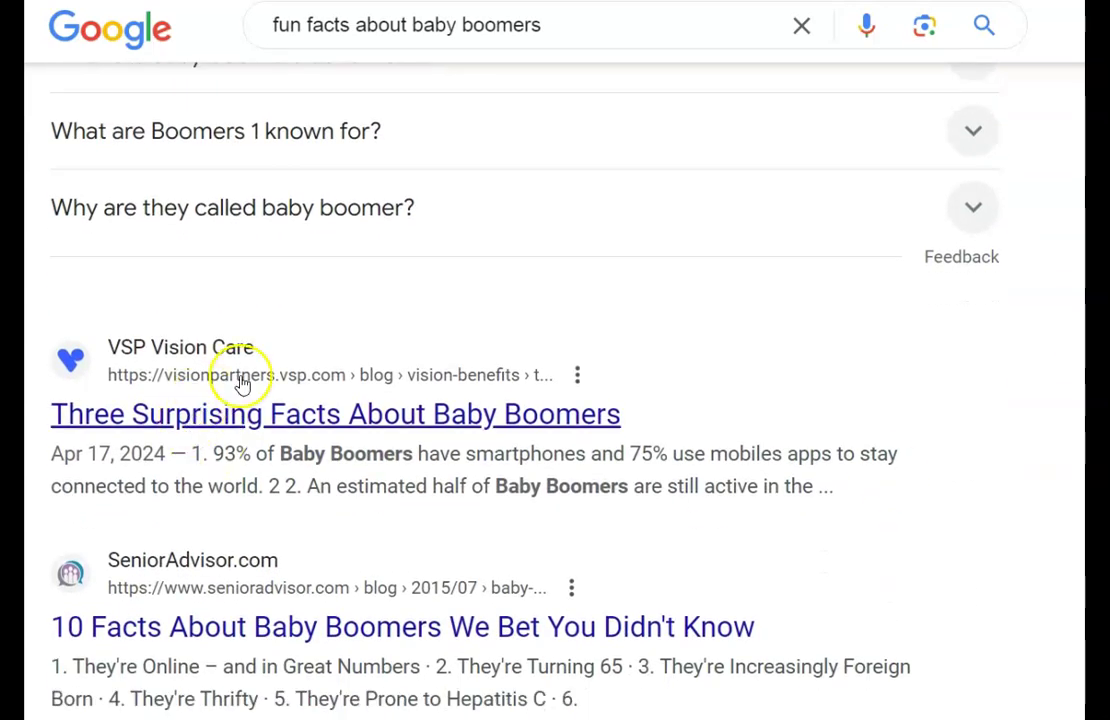
click(295, 425)
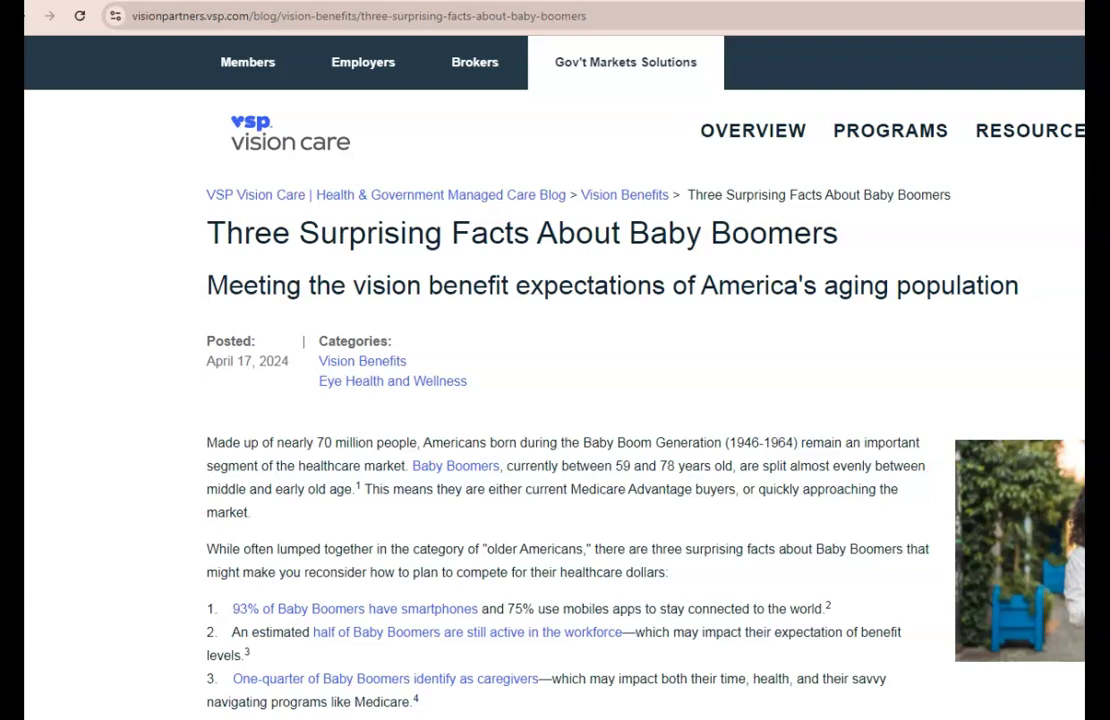
Copy the VSP article's URL from the address bar and skim through the article.
click(589, 22)
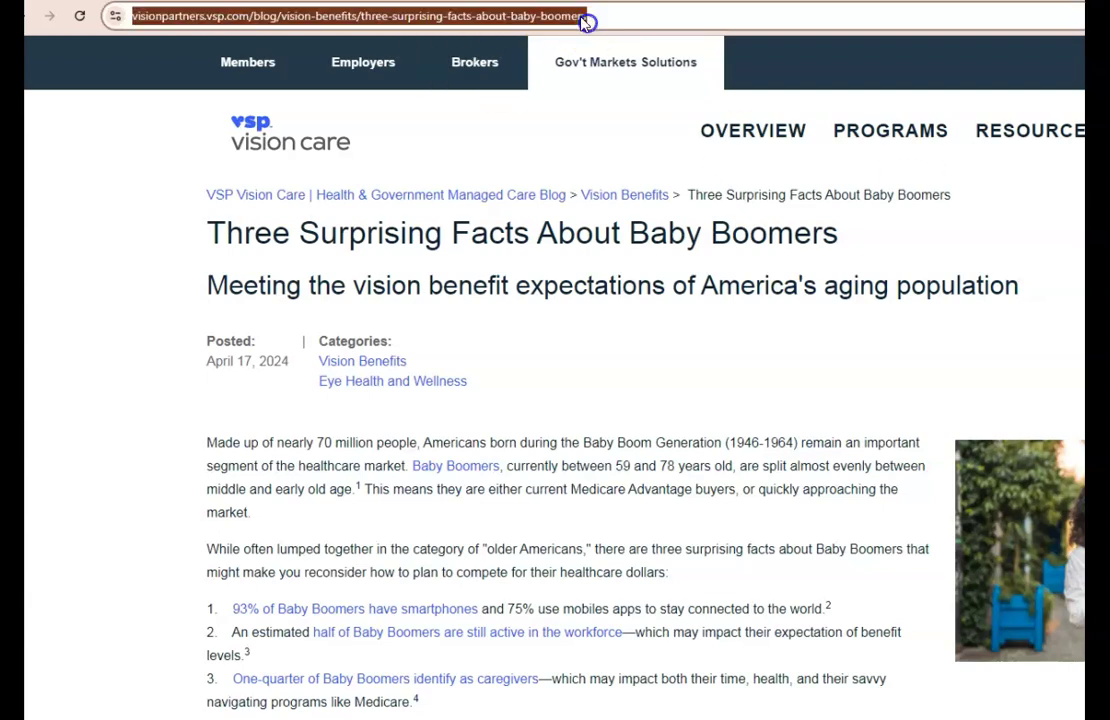
right_click(580, 20)
click(624, 134)
scroll(555, 400, down, 5)
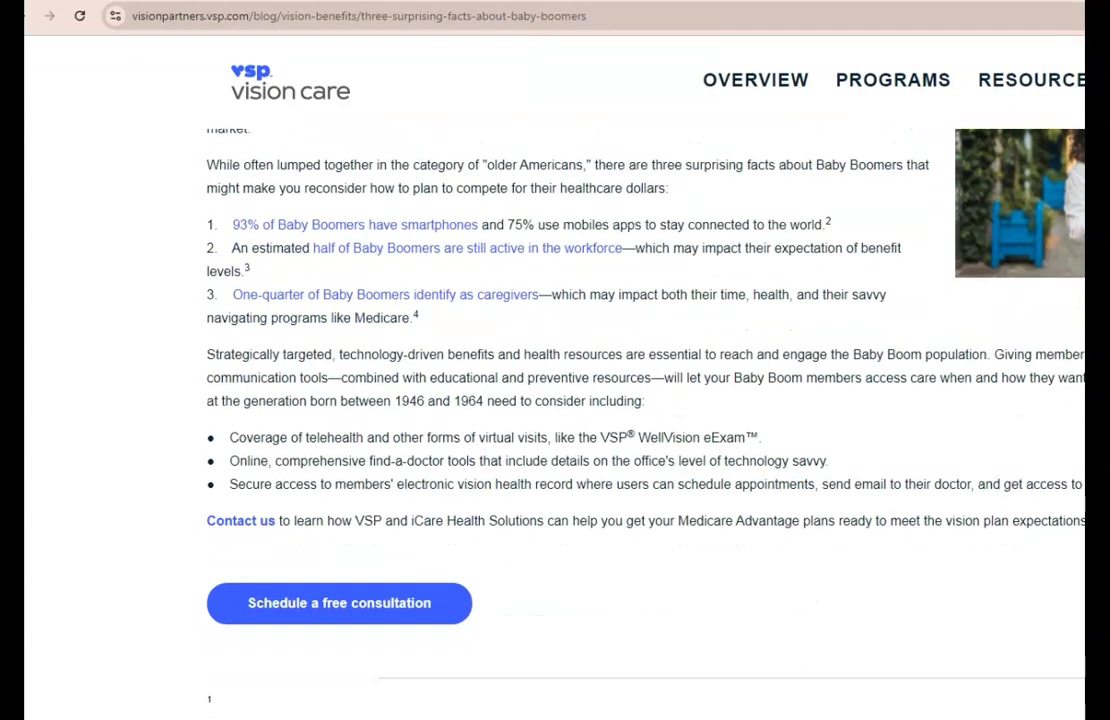
scroll(555, 400, down, 4)
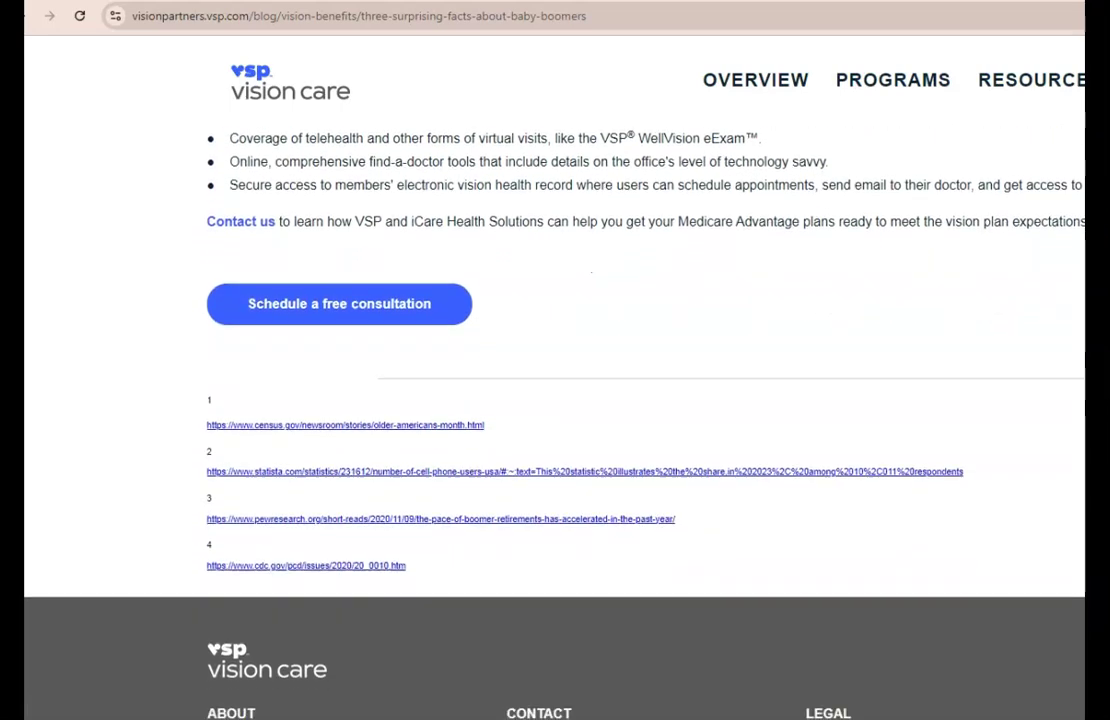
scroll(555, 400, down, 2)
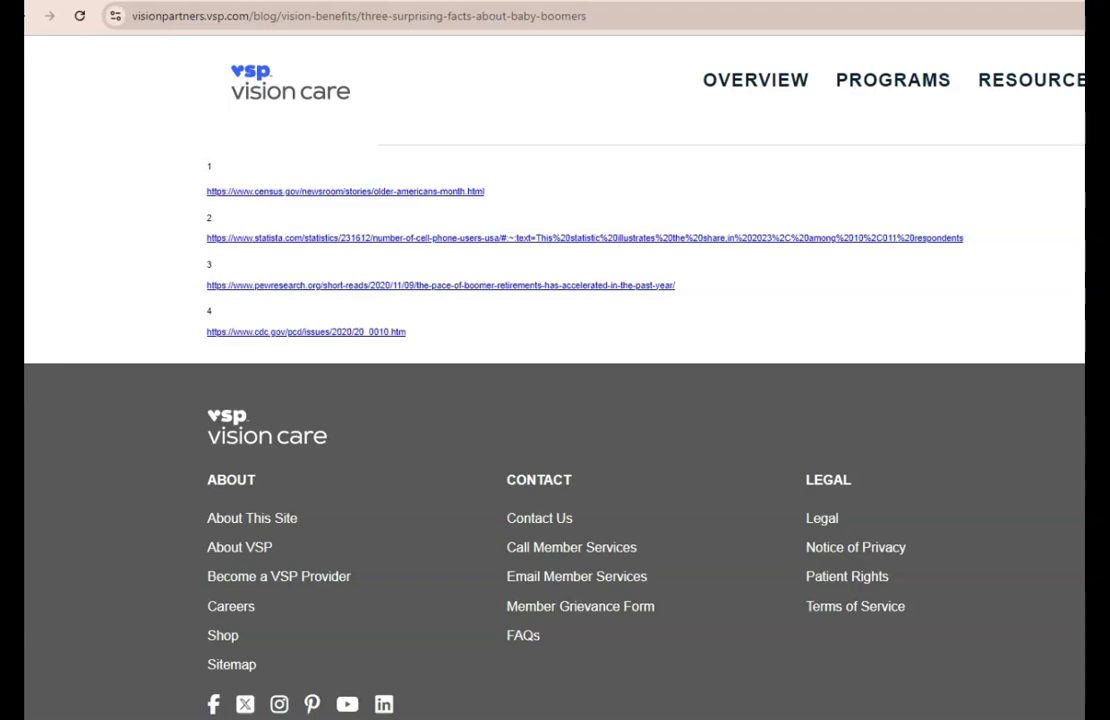
scroll(555, 400, up, 4)
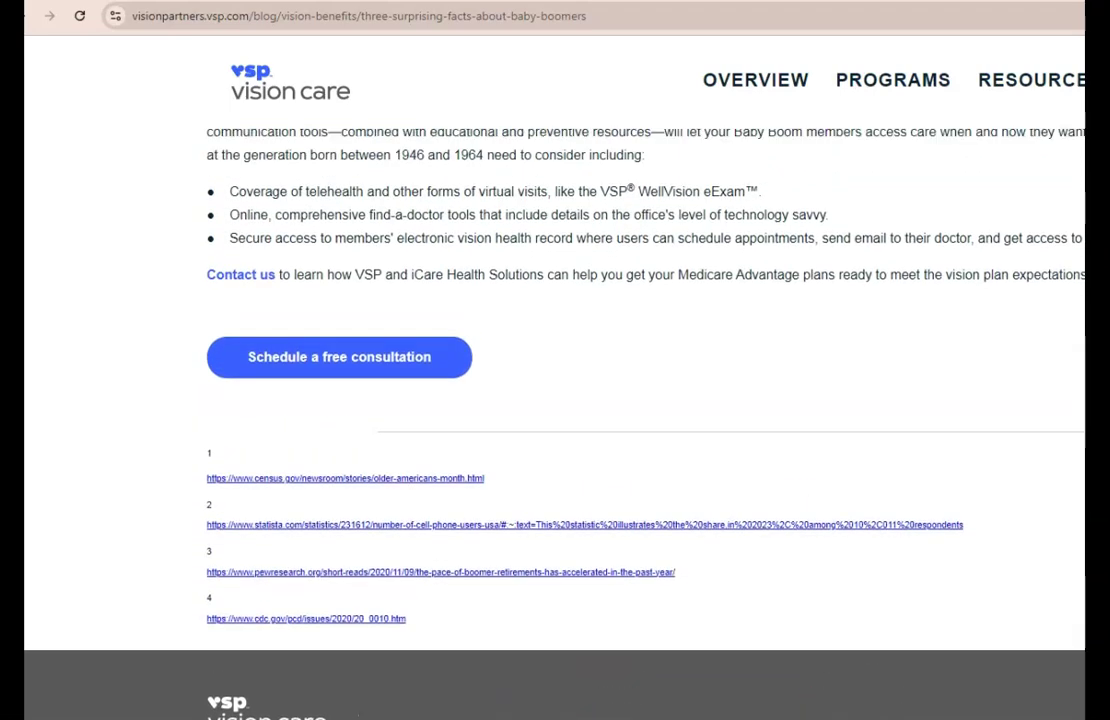
scroll(555, 400, up, 7)
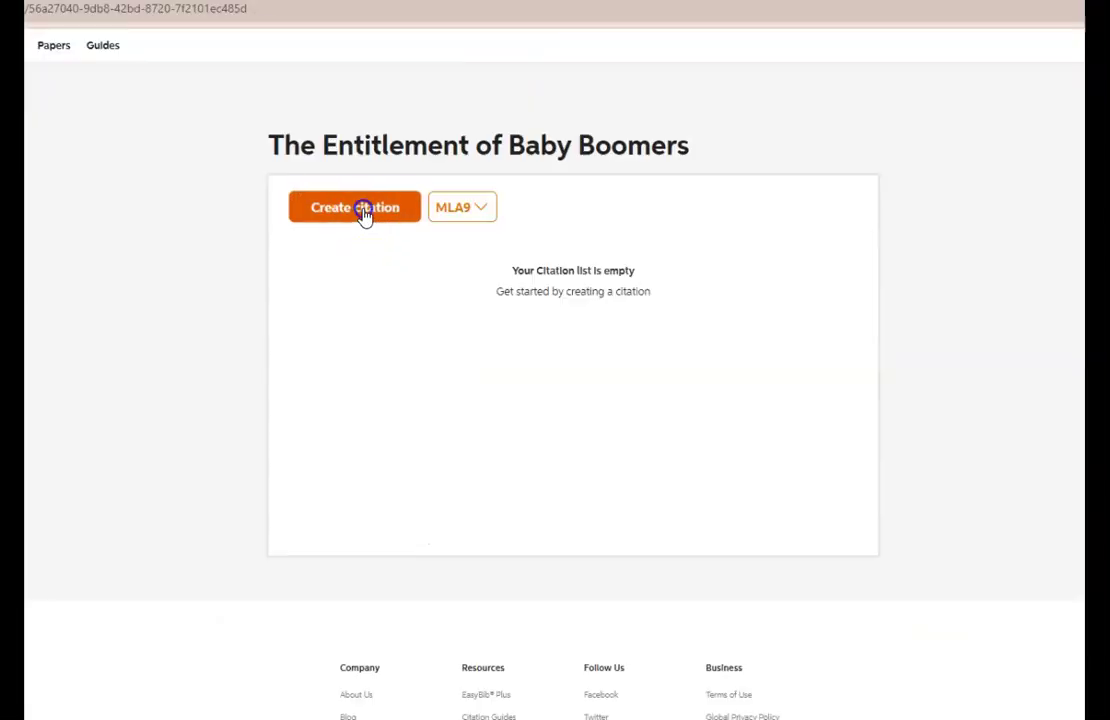
Cite the VSP 'Three Surprising Facts About Baby Boomers' article by searching its pasted URL.
click(362, 210)
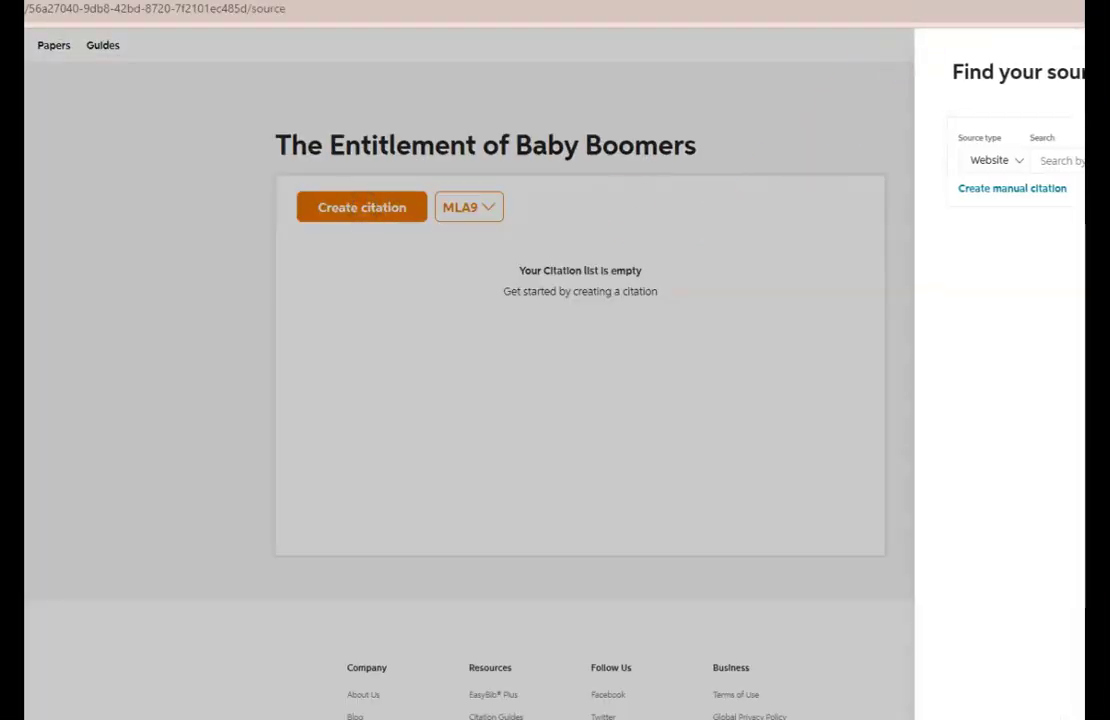
right_click(748, 158)
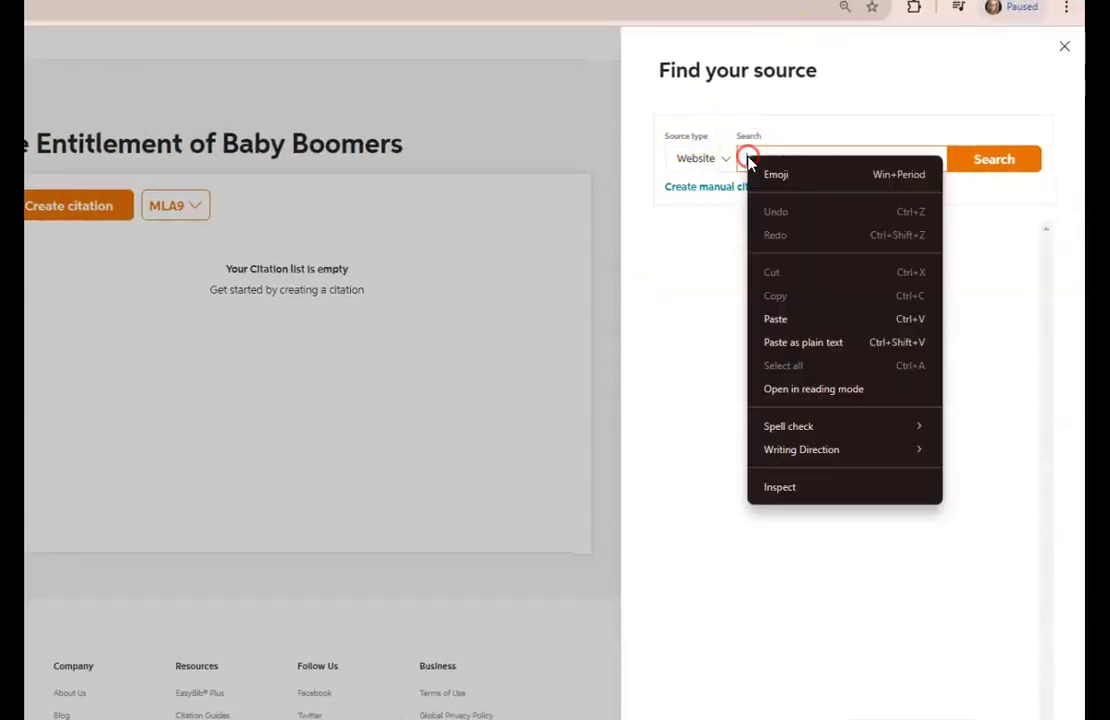
click(786, 319)
click(998, 162)
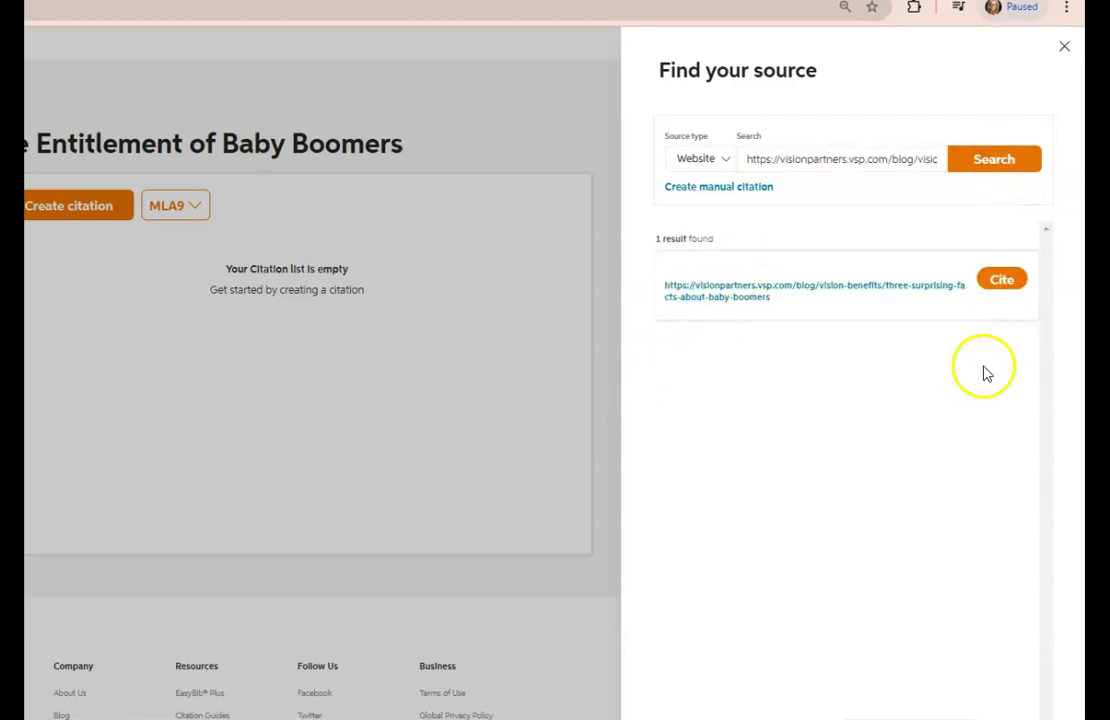
click(1016, 284)
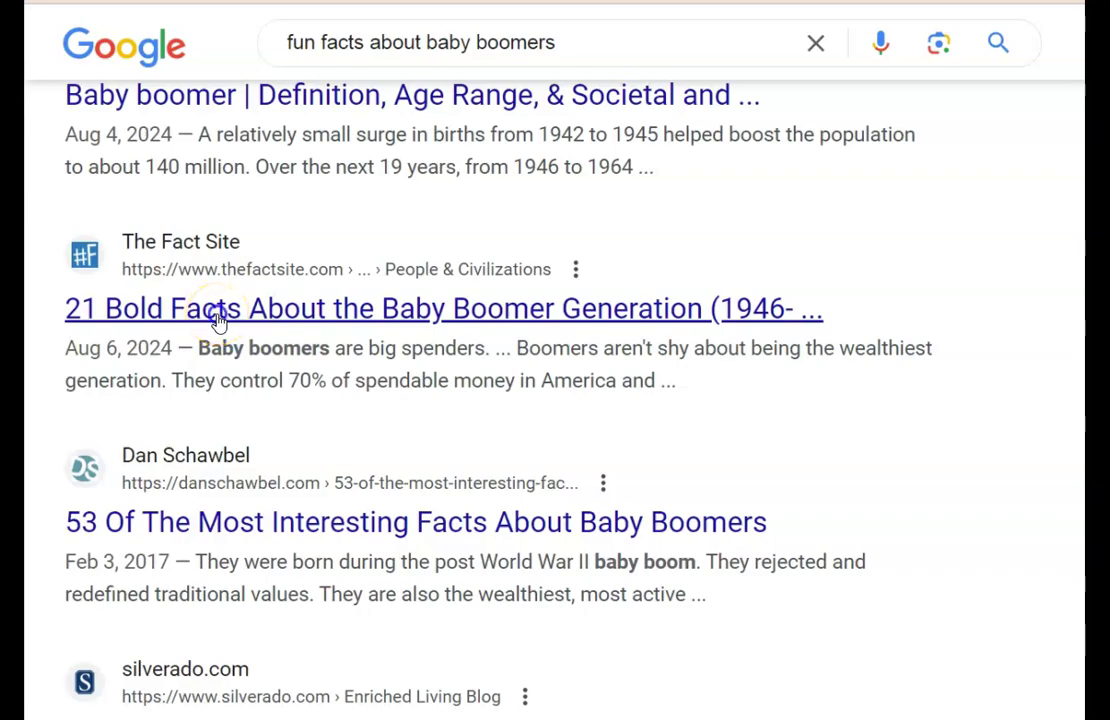
Open The Fact Site's '21 Bold Facts' article, copy its URL, and return to EasyBib.
click(218, 312)
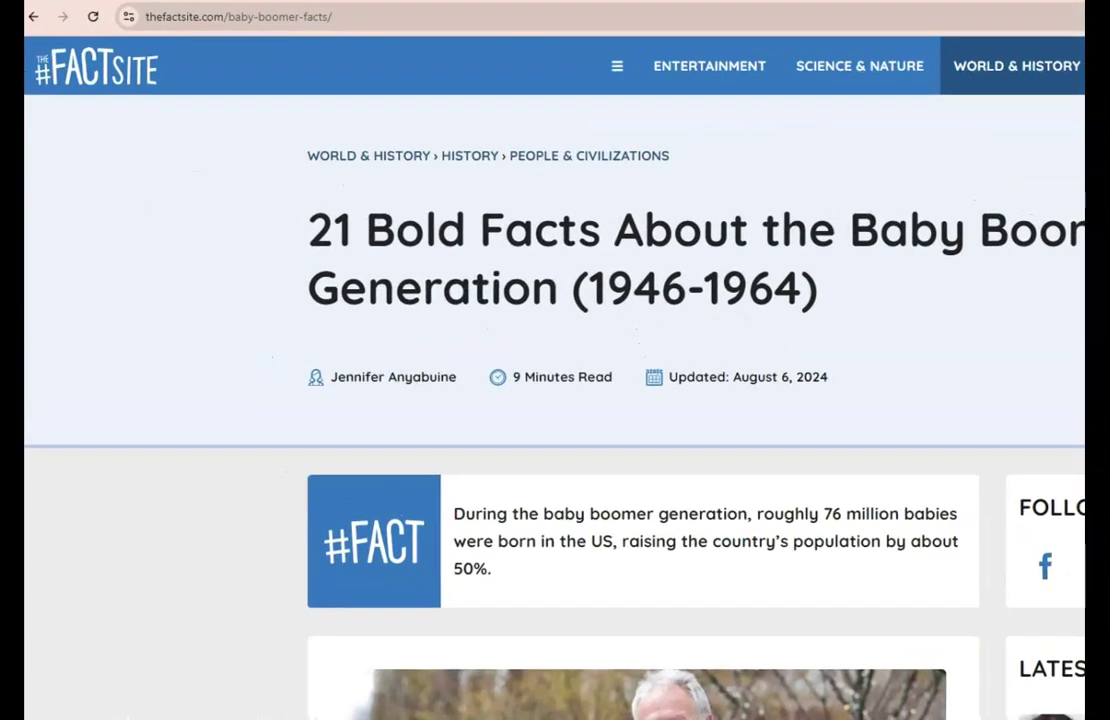
click(312, 20)
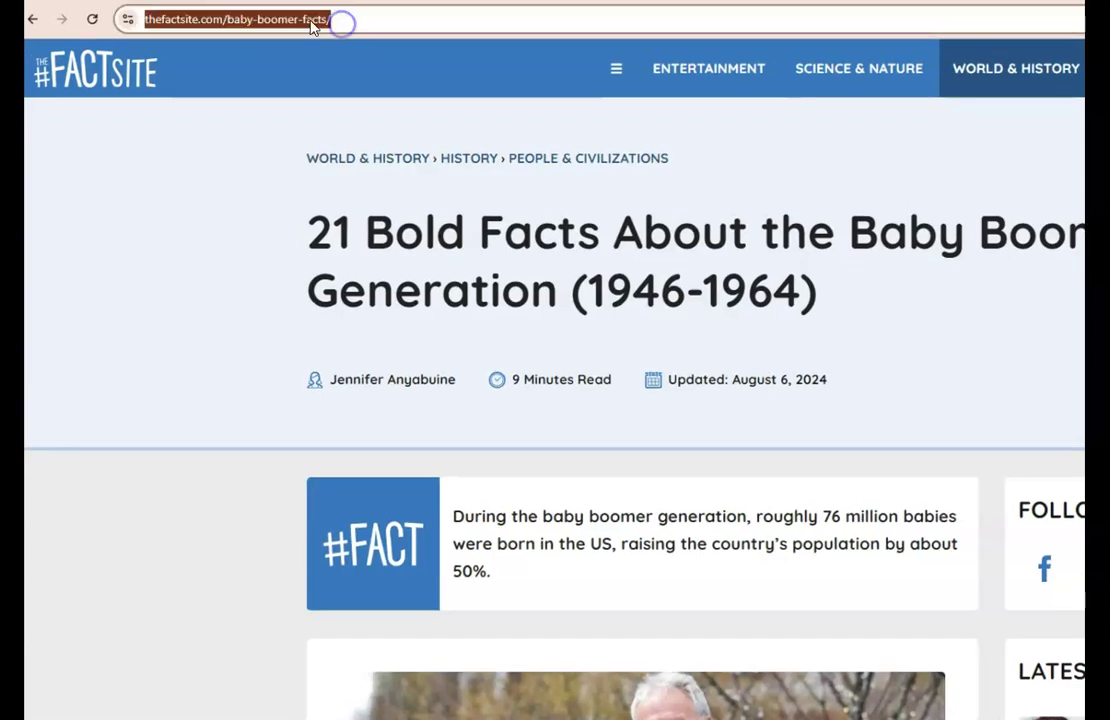
right_click(310, 20)
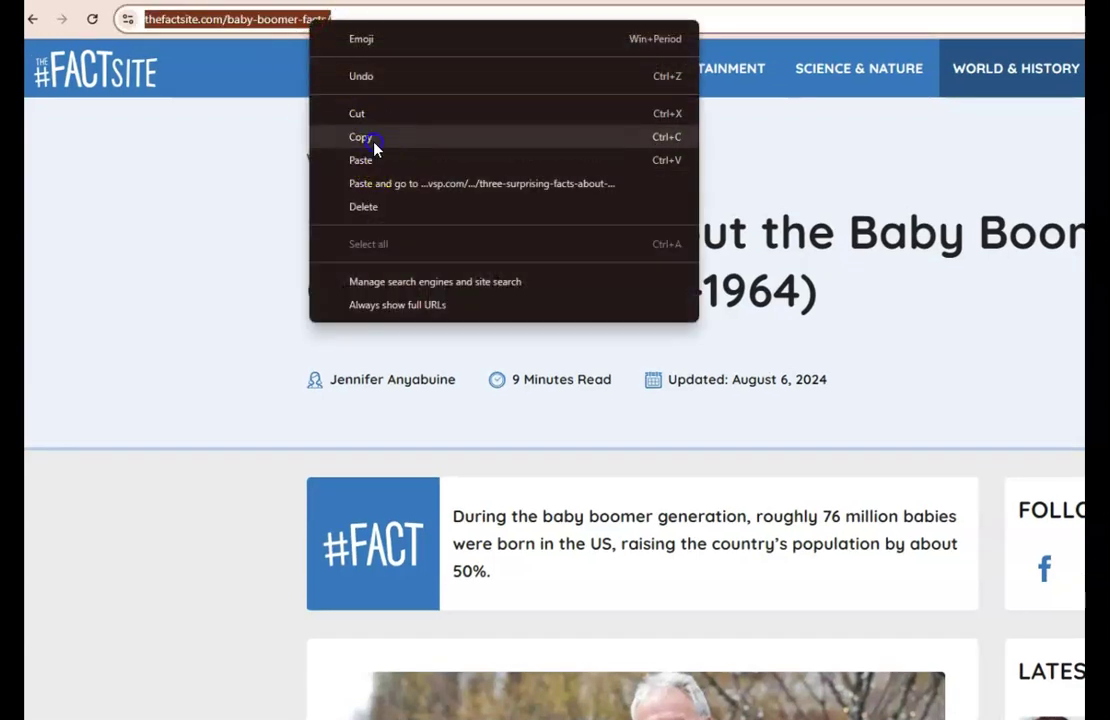
click(372, 140)
key(ctrl+Tab)
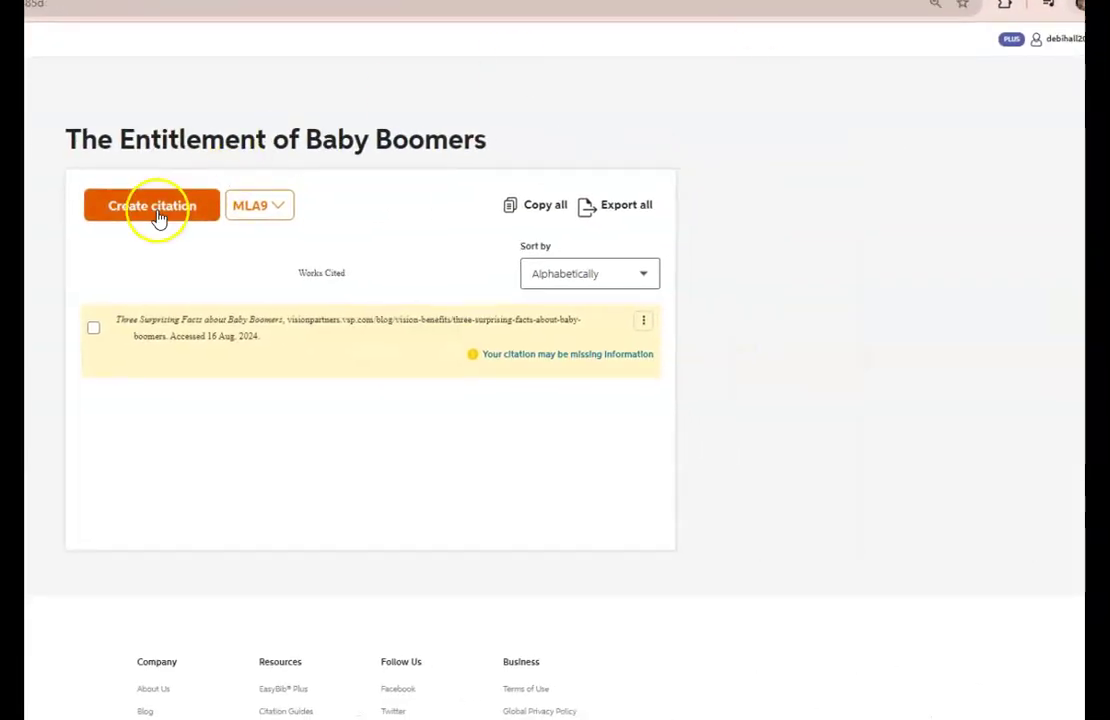
Cite The Fact Site's '21 Bold Facts About the Baby Boomer Generation' by searching its pasted URL.
click(155, 210)
click(856, 155)
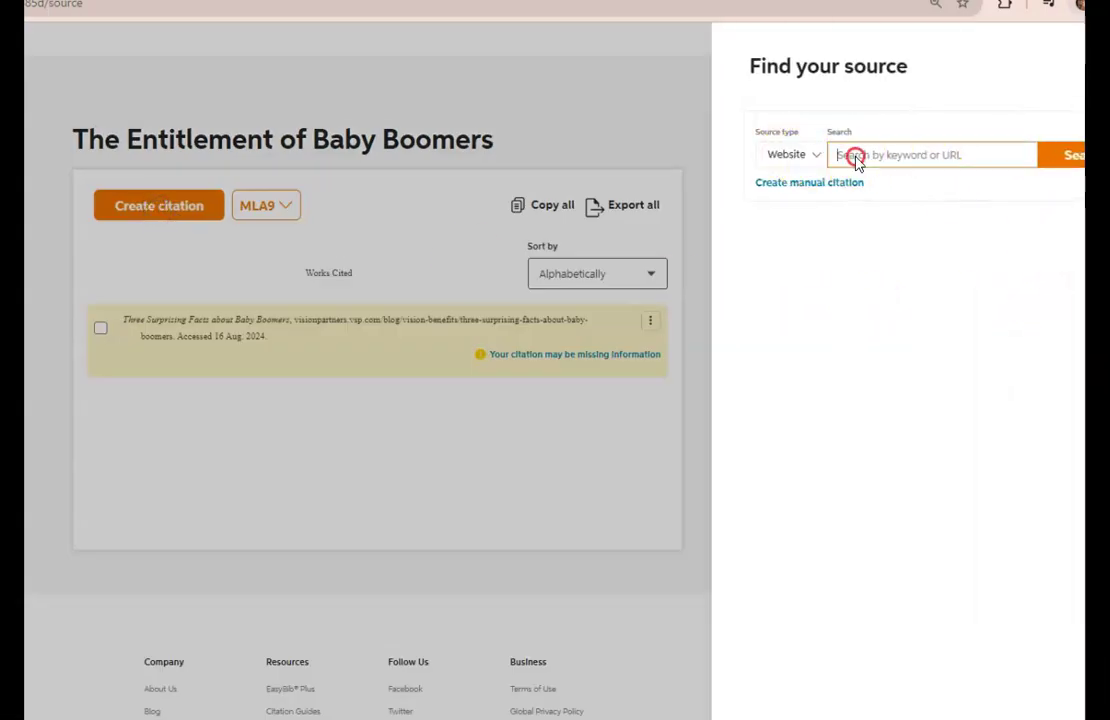
right_click(856, 160)
click(880, 316)
click(1068, 152)
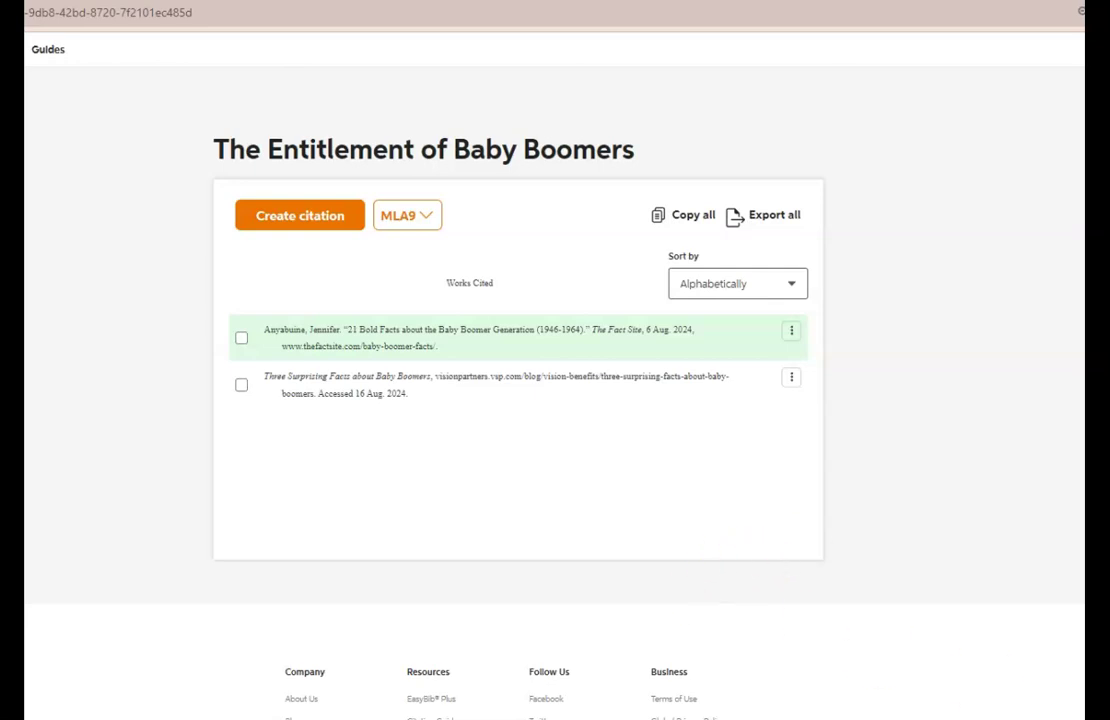
Start a new citation with Interview as the source type.
click(312, 222)
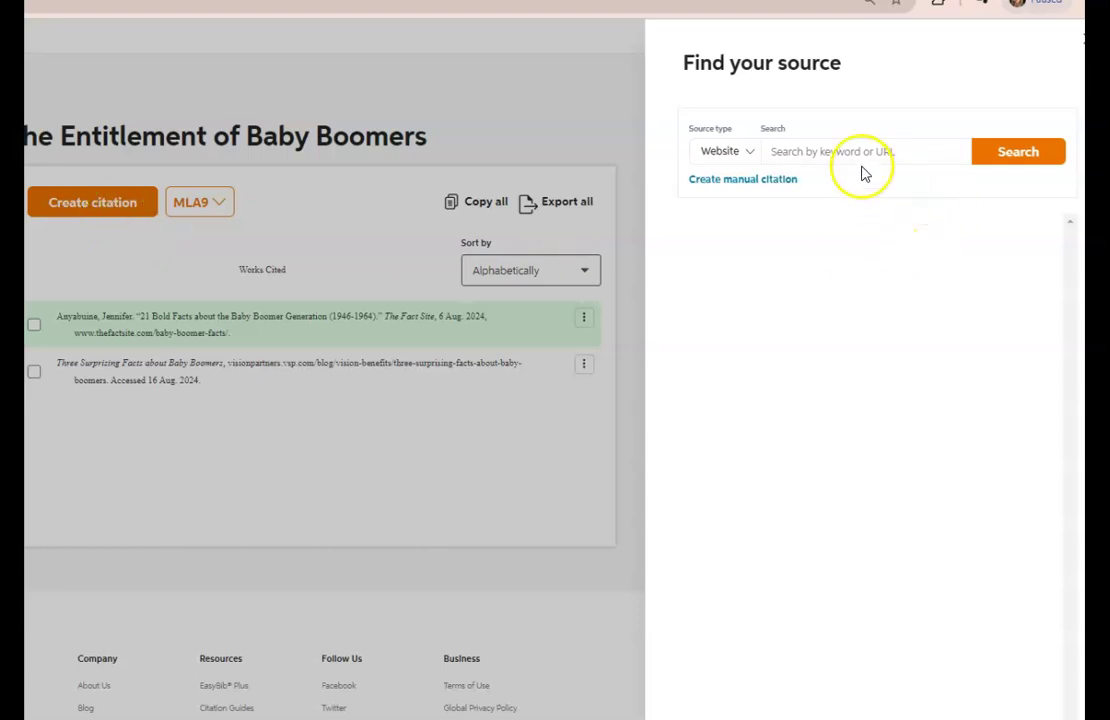
click(748, 155)
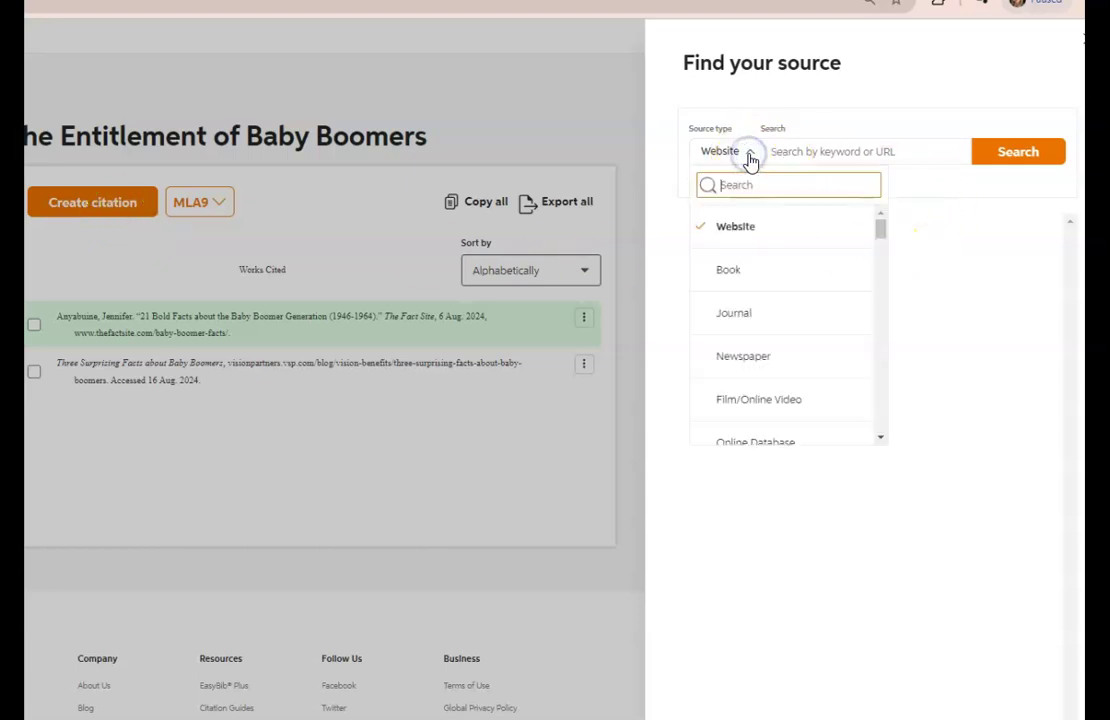
drag(880, 233, 877, 332)
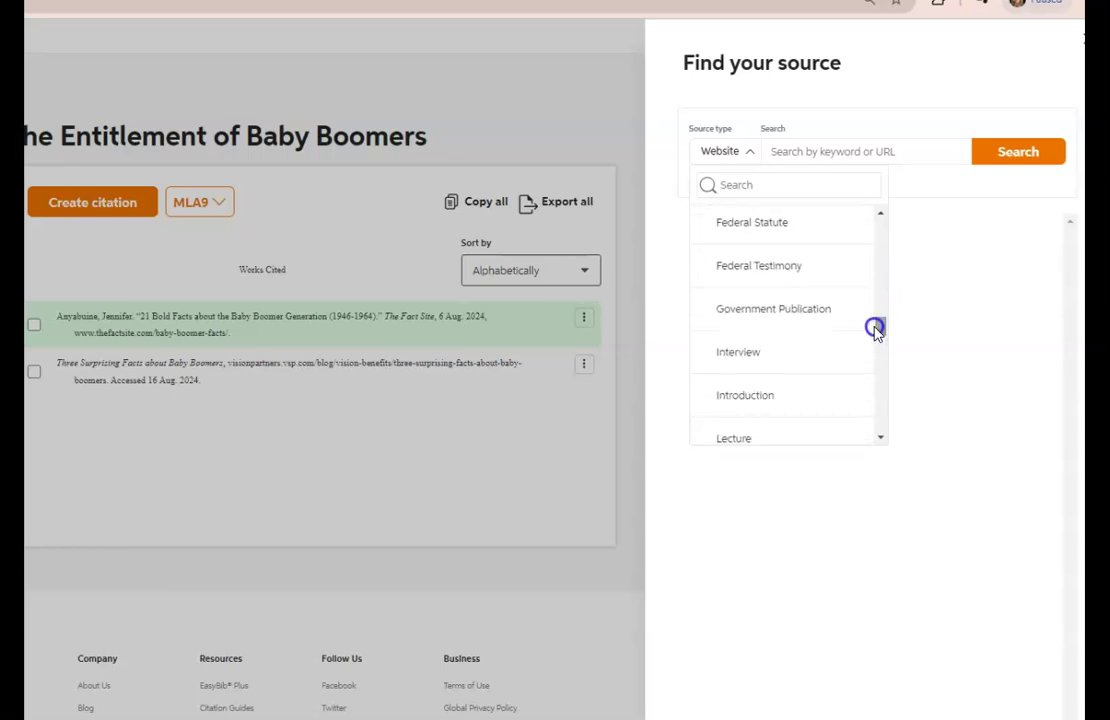
click(746, 352)
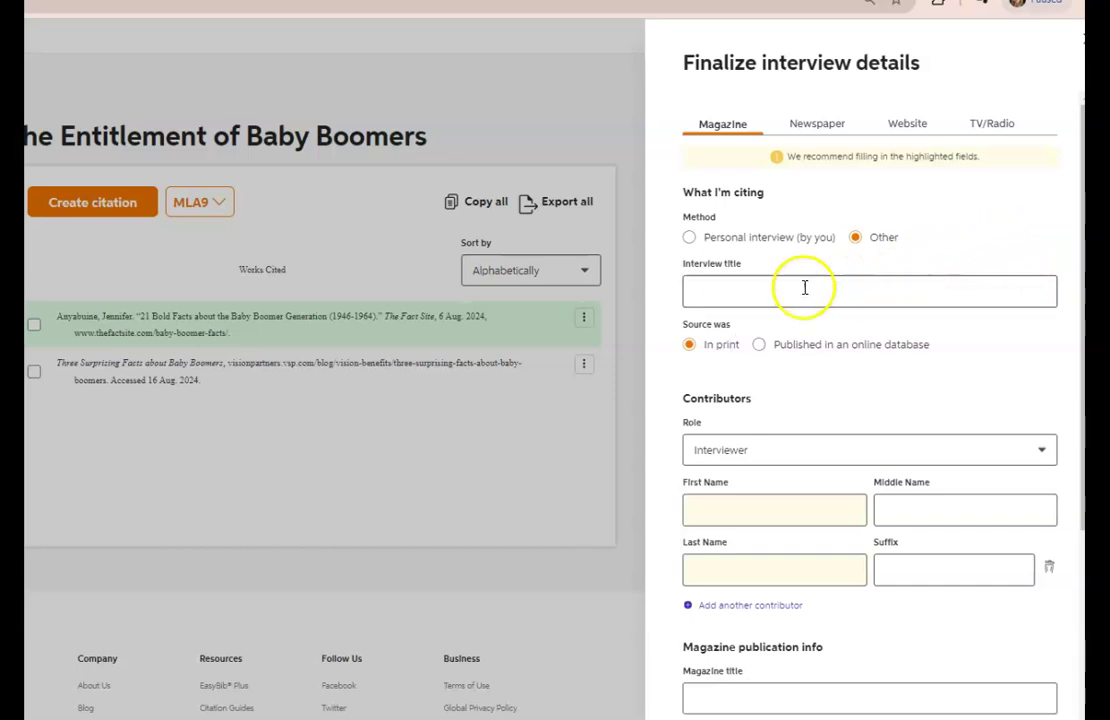
Title the interview 'My Baby Boomer Friends Interview', mark it personal, and fill in the interviewer's name.
click(743, 294)
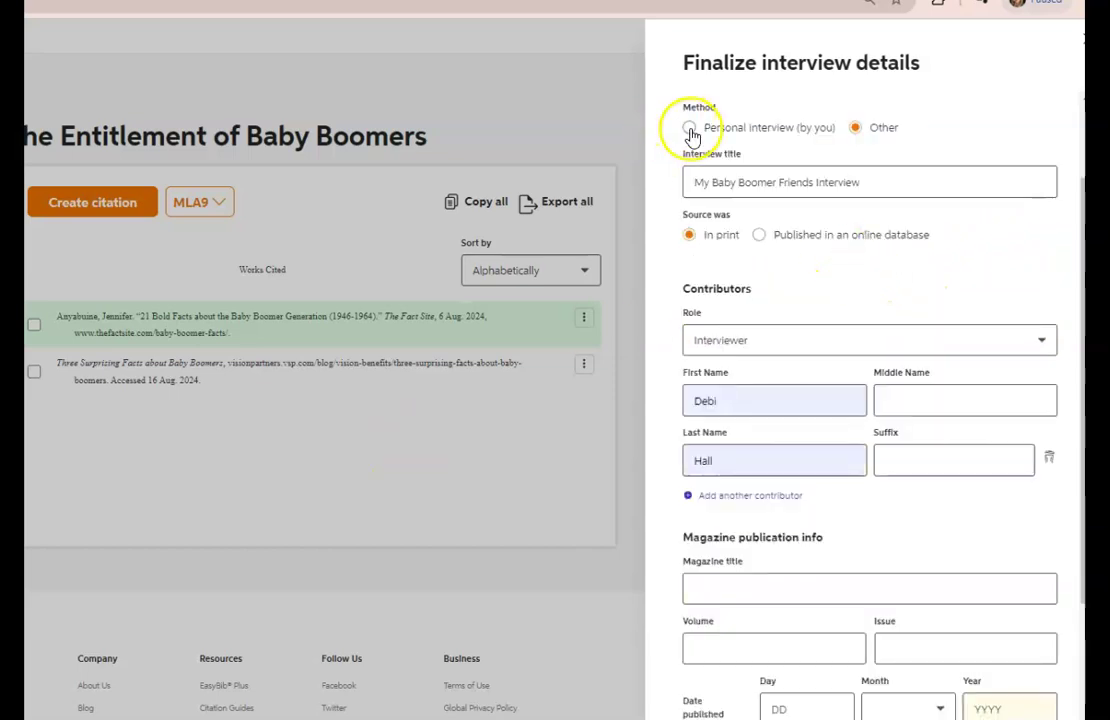
click(690, 130)
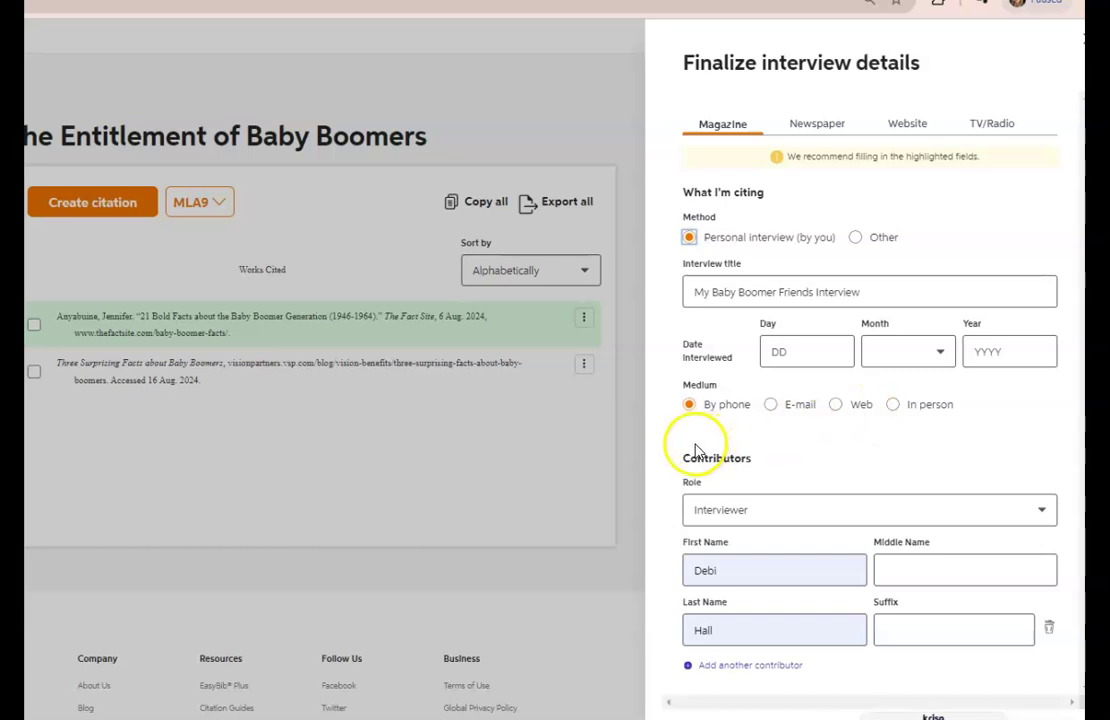
click(1080, 421)
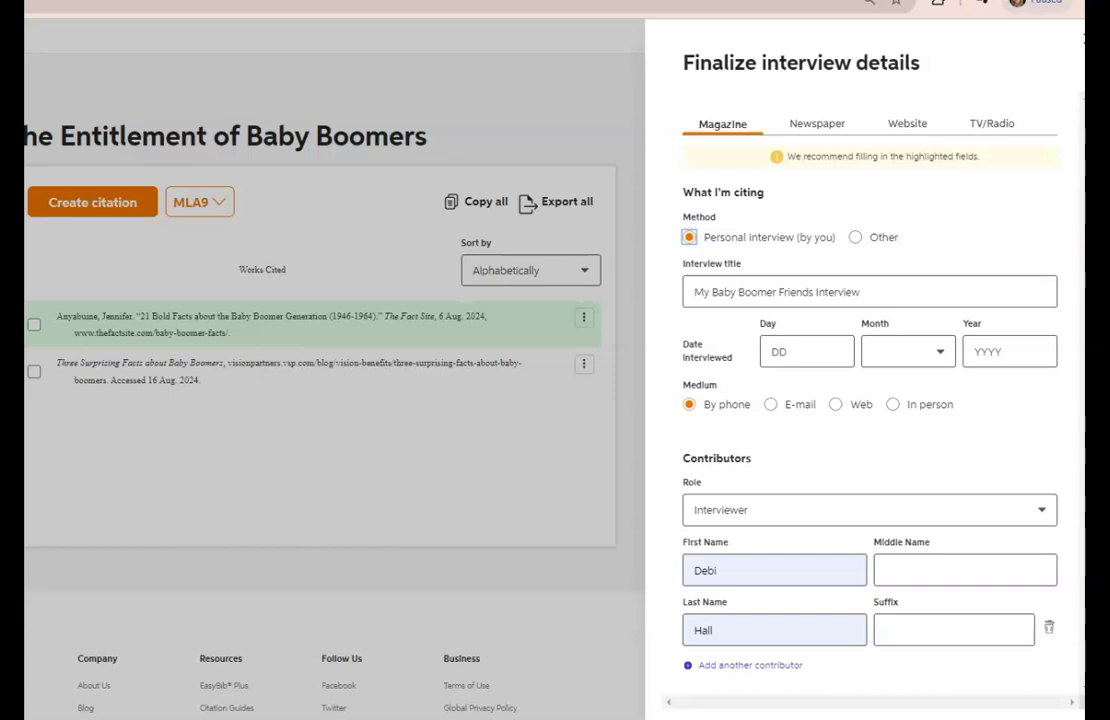
click(750, 665)
Make the second contributor an Interviewee and enter the interviewee's first and last name.
click(1040, 550)
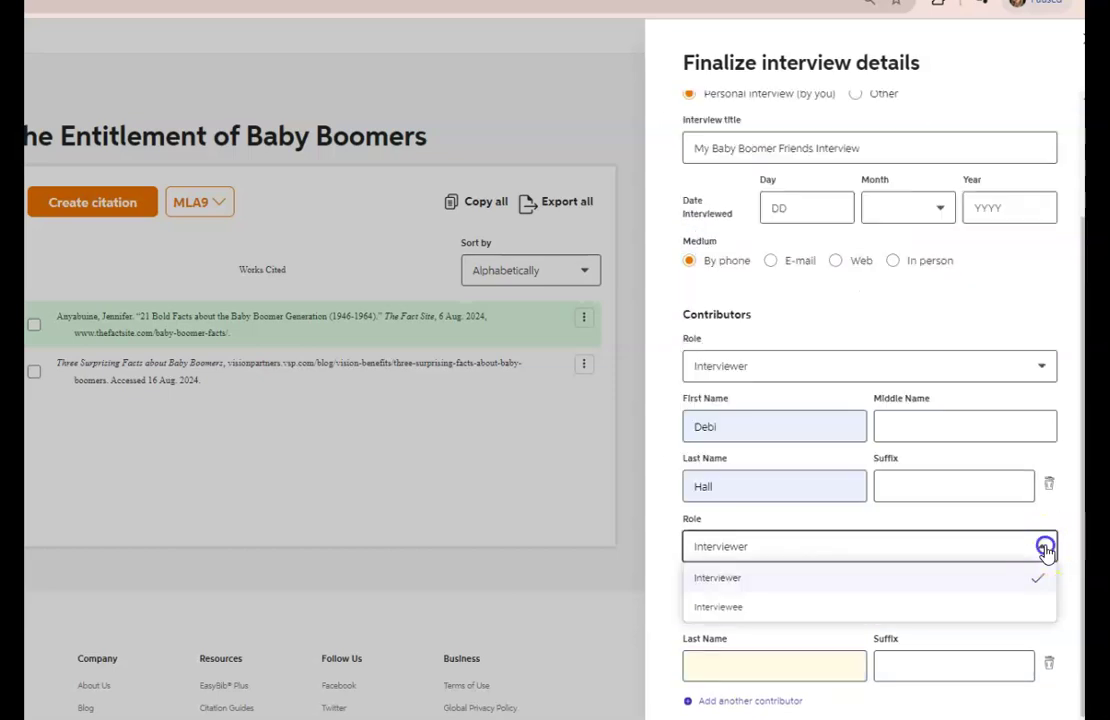
click(725, 610)
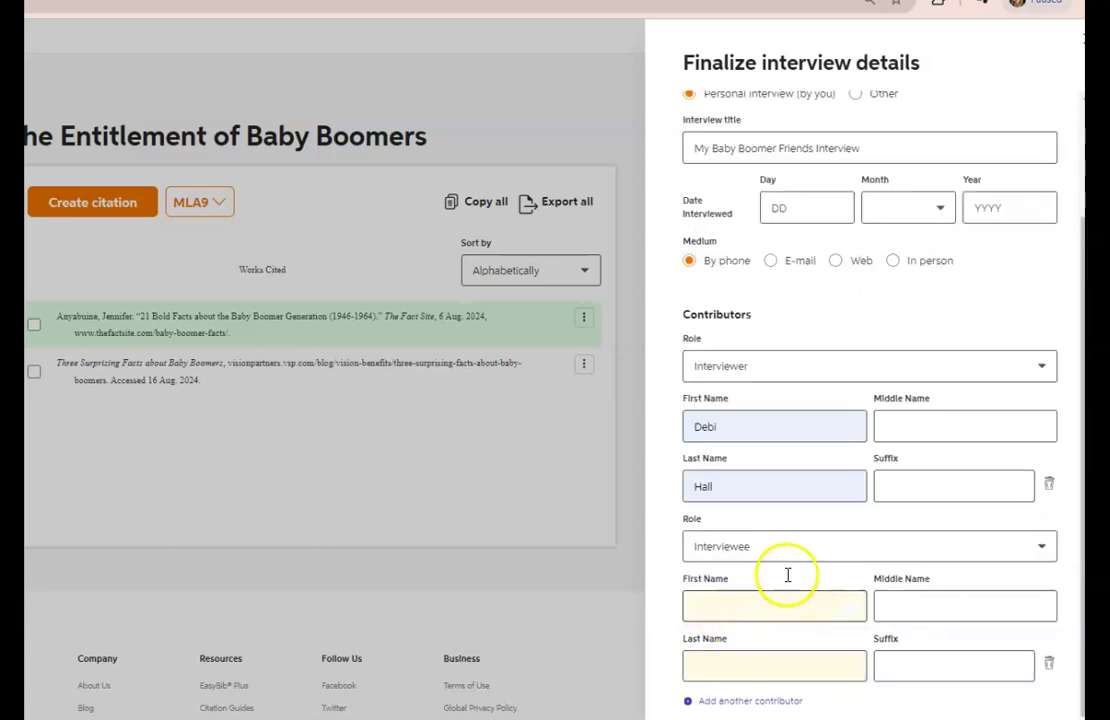
click(713, 606)
key(Tab)
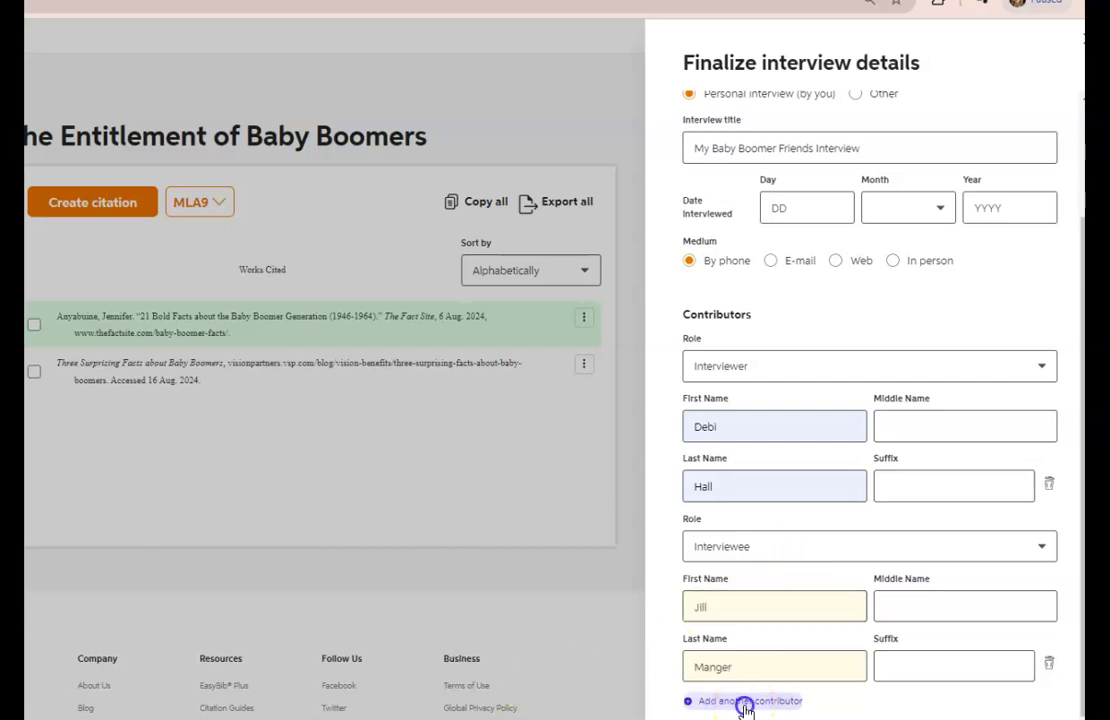
Add a third contributor with the Interviewee role.
click(745, 705)
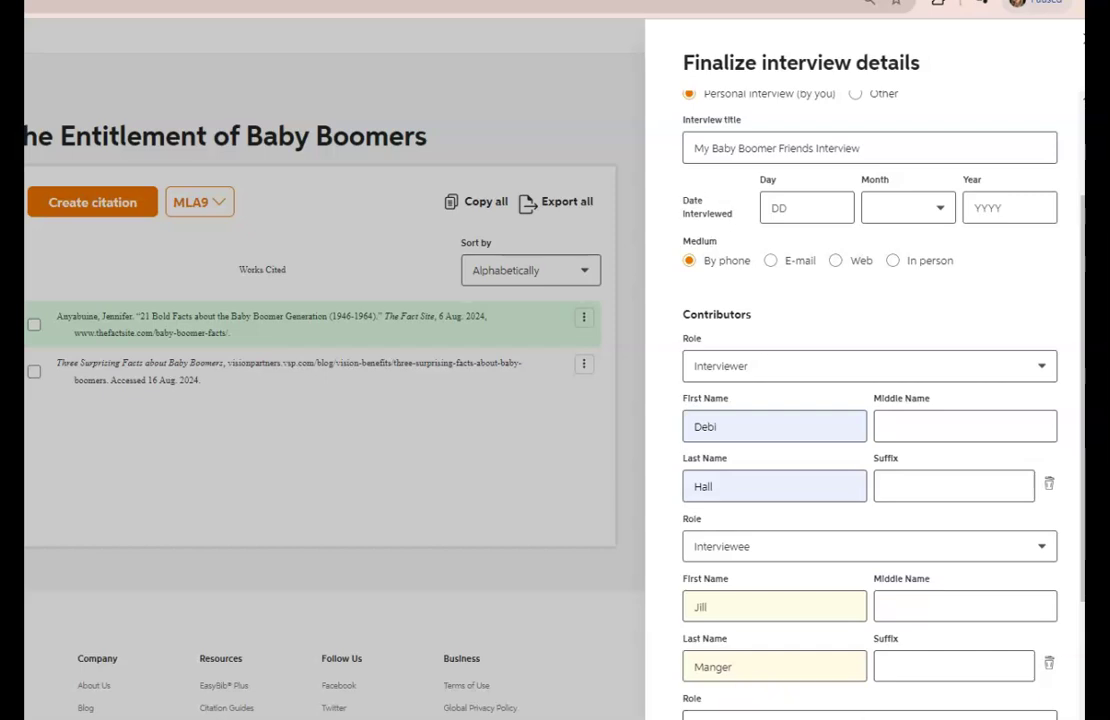
scroll(1078, 562, down, 2)
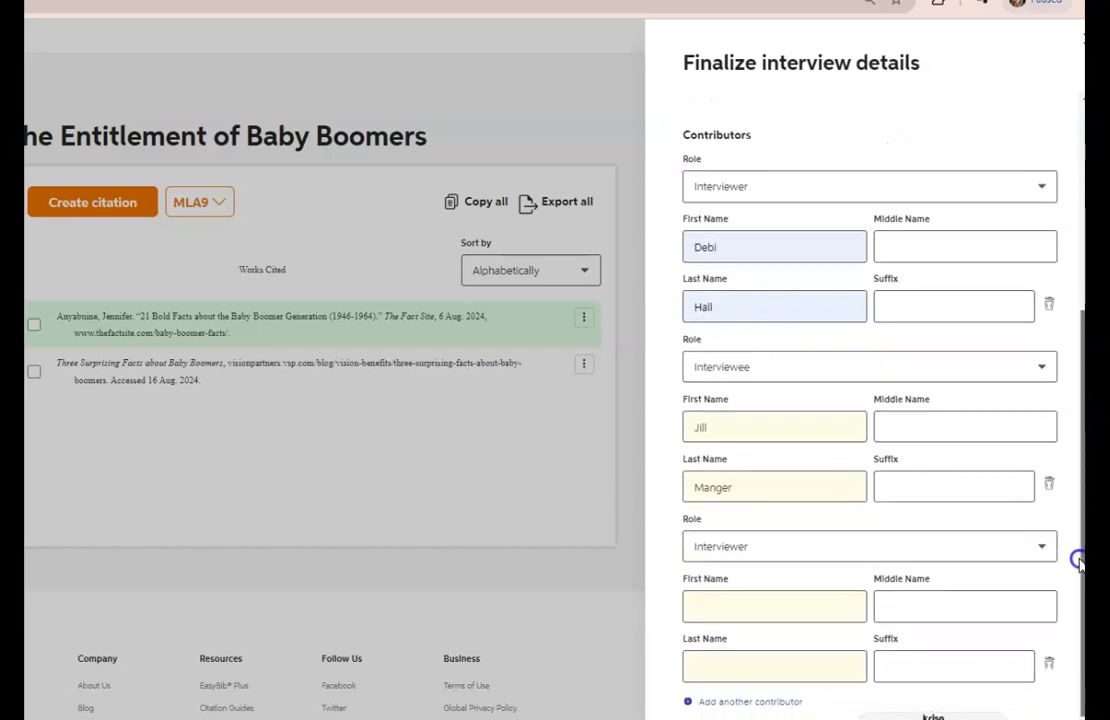
click(1044, 548)
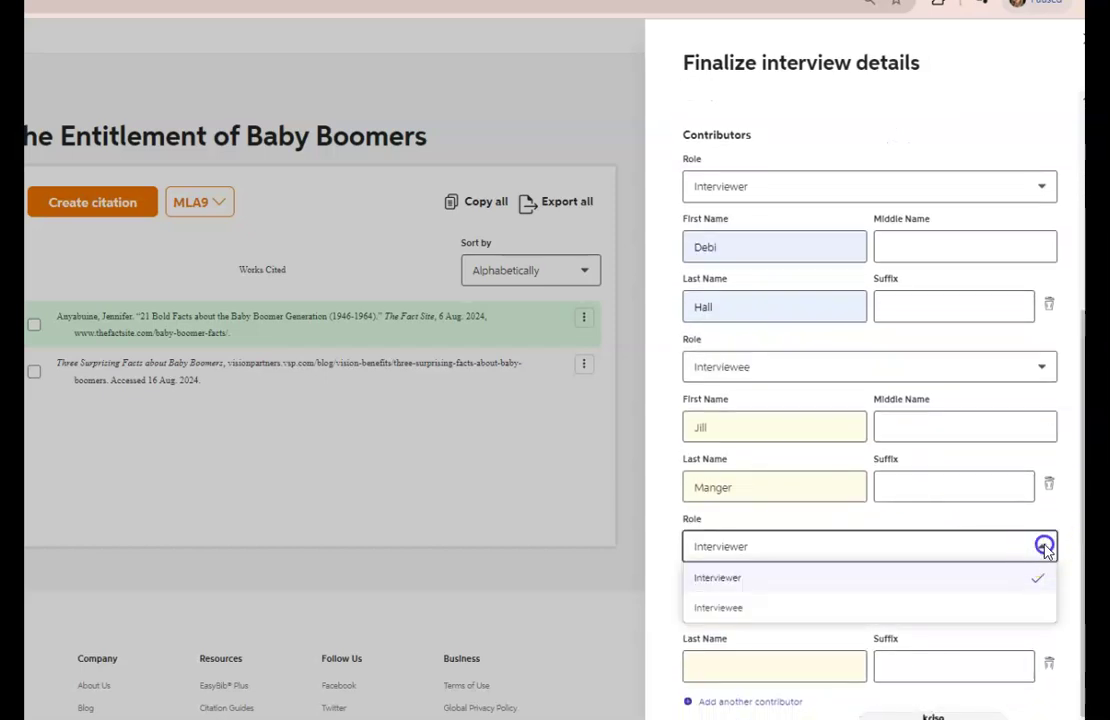
click(706, 607)
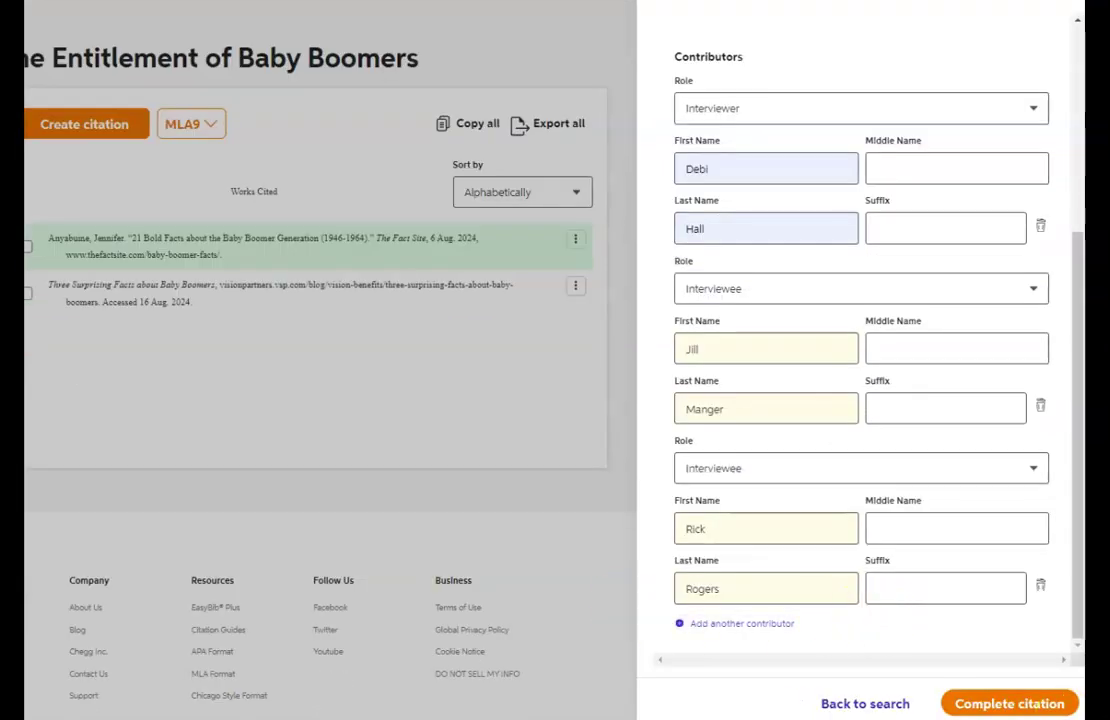
Save the 'My Baby Boomer Friends Interview' citation, dated 10 Feb. 2024, as the third entry.
click(1005, 704)
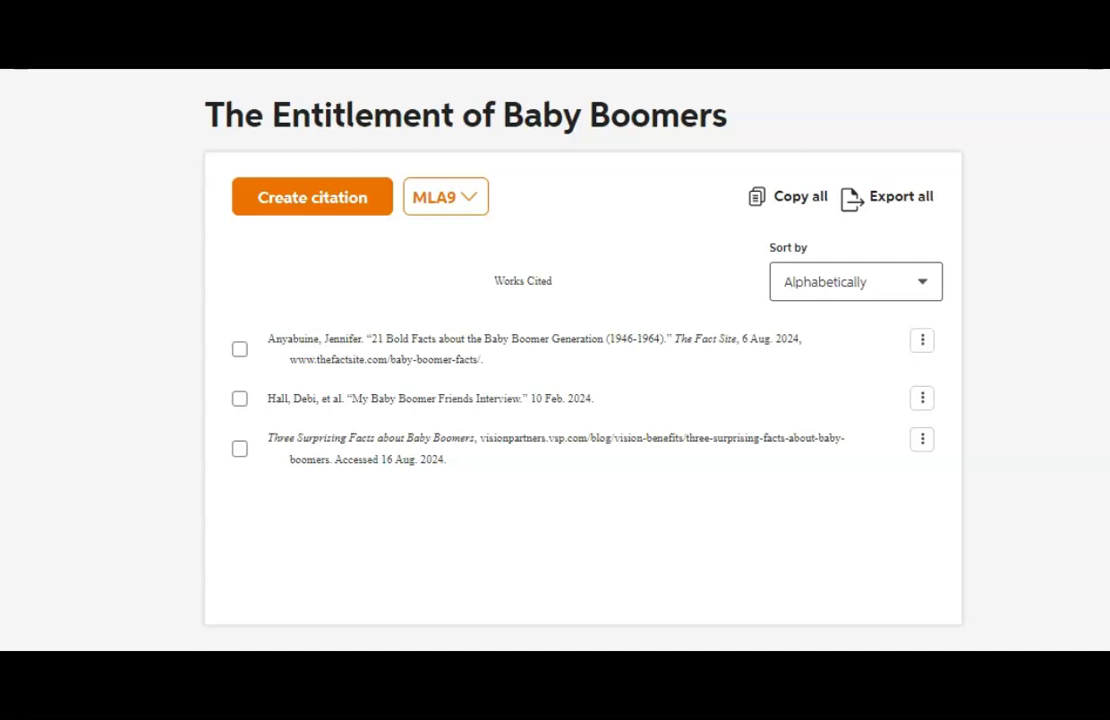
Export all citations in the Baby Boomers list with Microsoft Word as the destination.
click(913, 204)
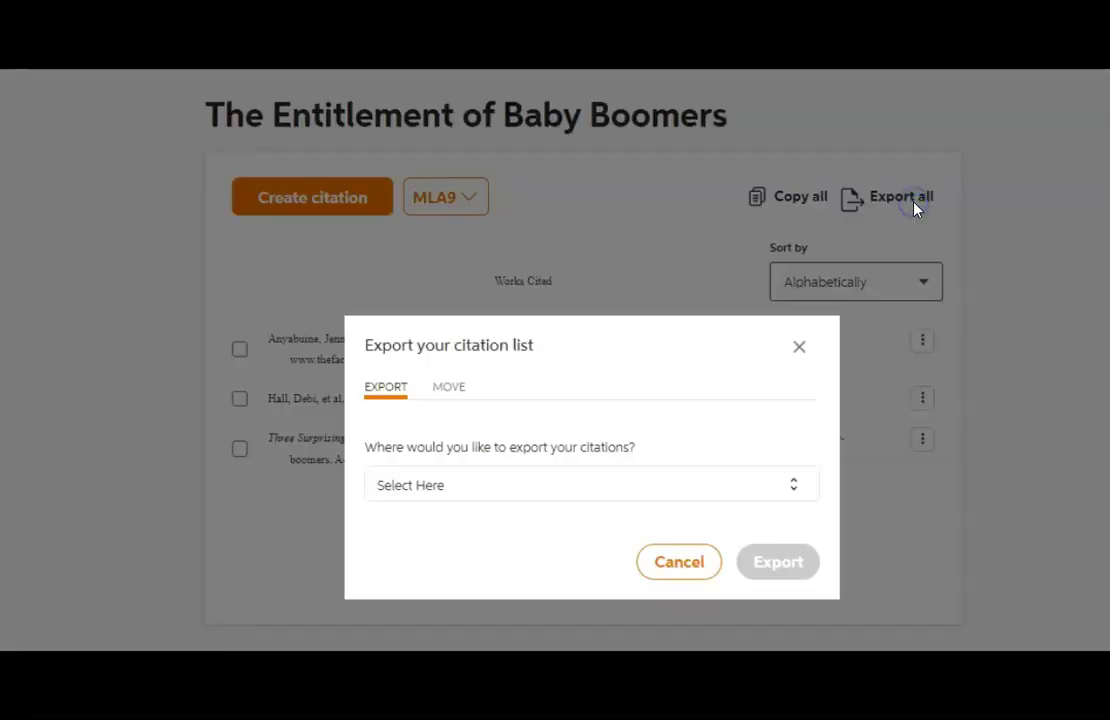
click(785, 490)
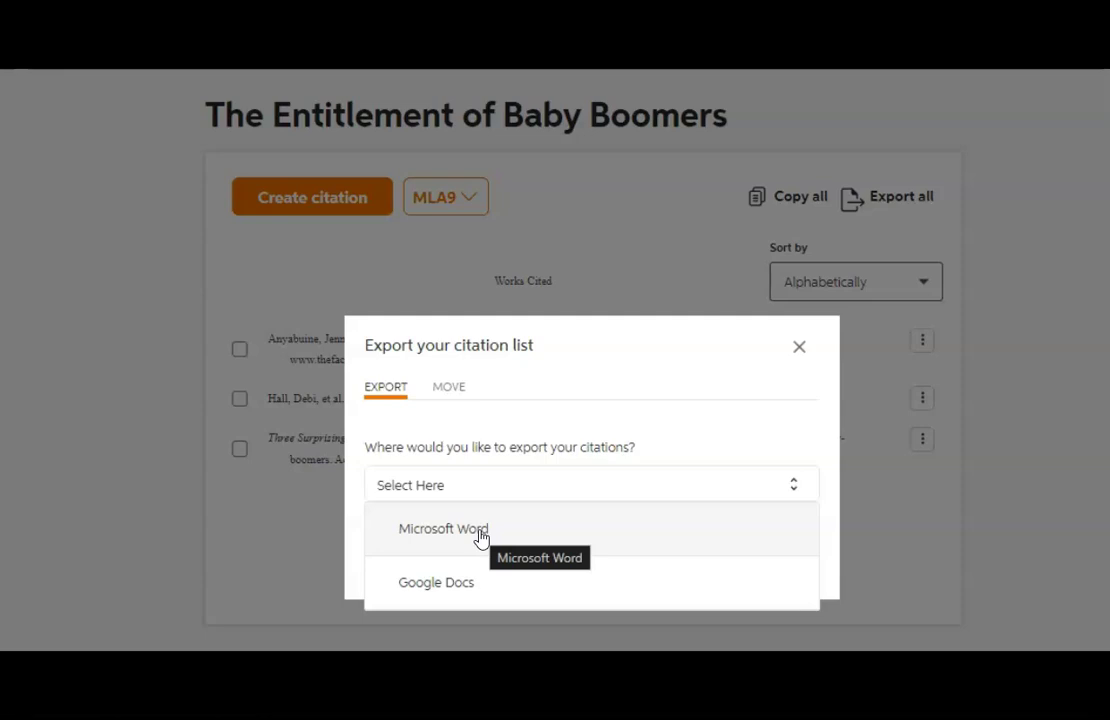
click(480, 537)
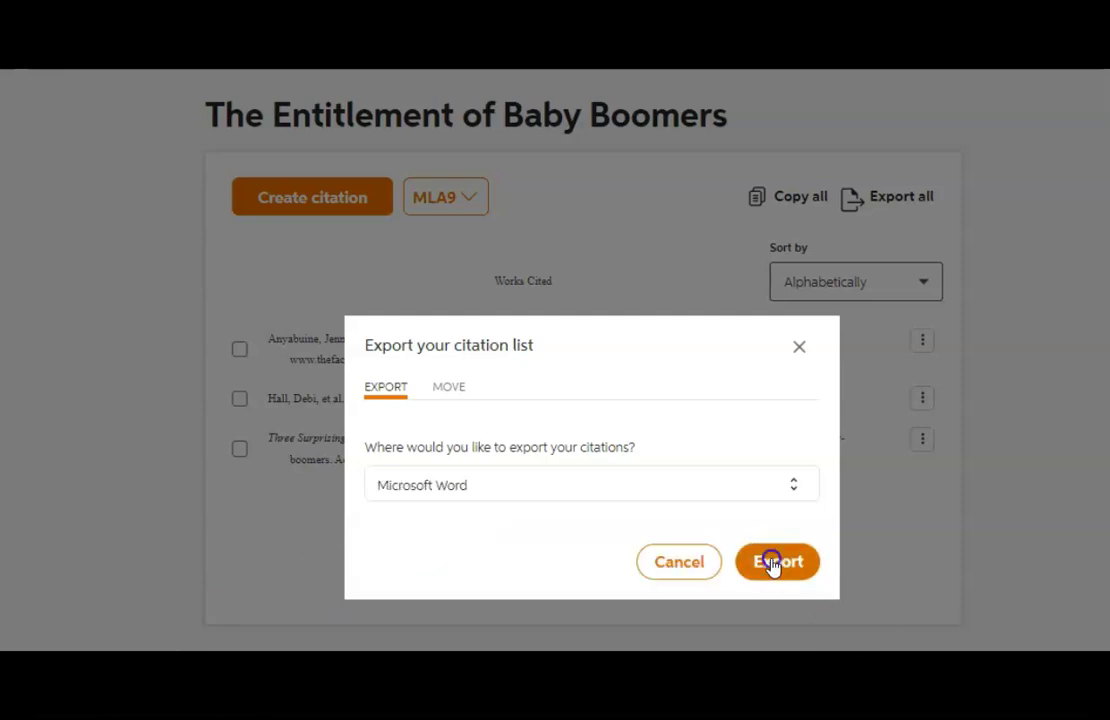
click(772, 566)
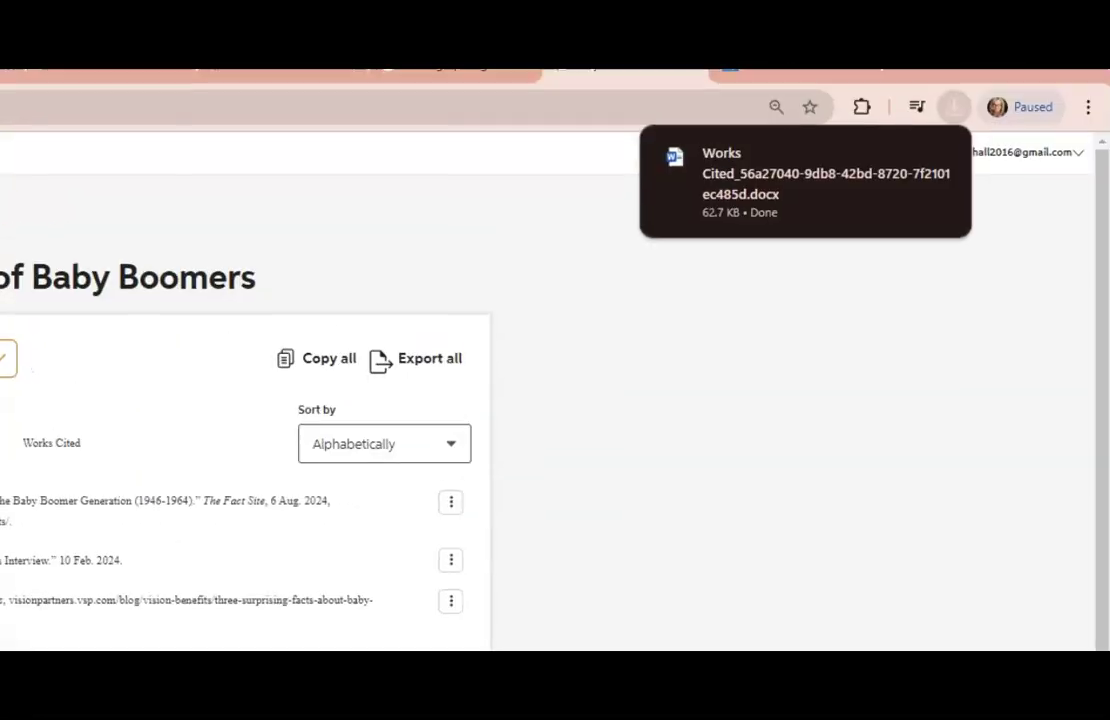
Open the downloaded Works Cited .docx from Chrome's downloads in Microsoft Word.
click(867, 176)
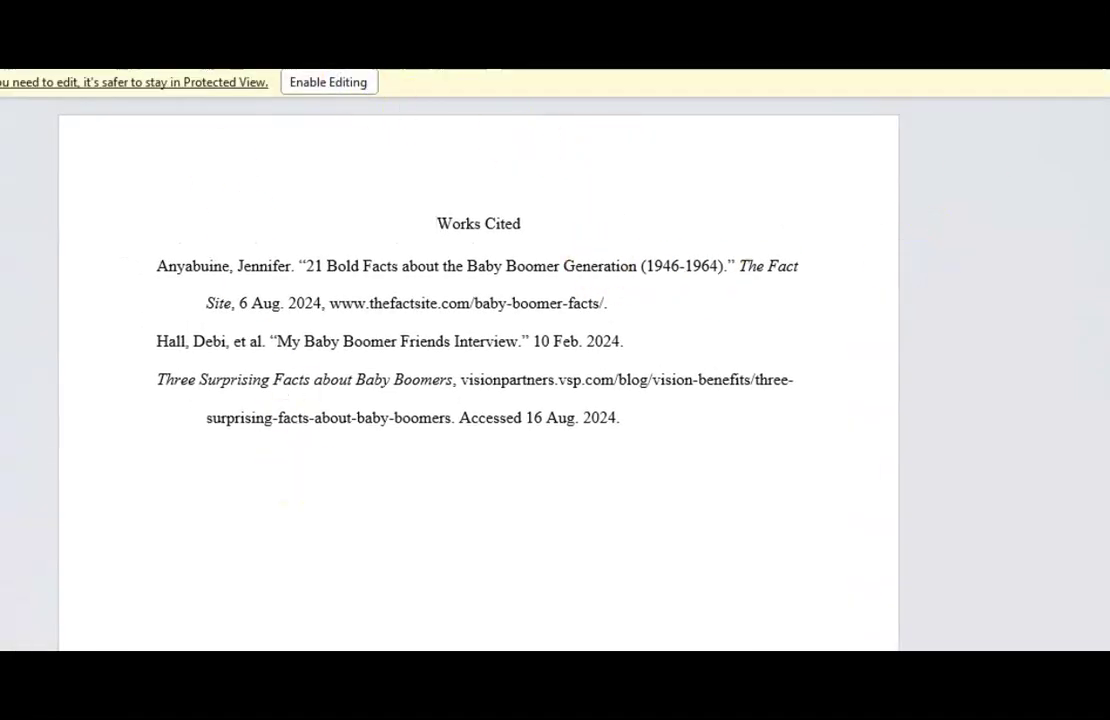
Enable editing and replace 'et al' in the interview entry with the other two interviewees' first names.
click(326, 83)
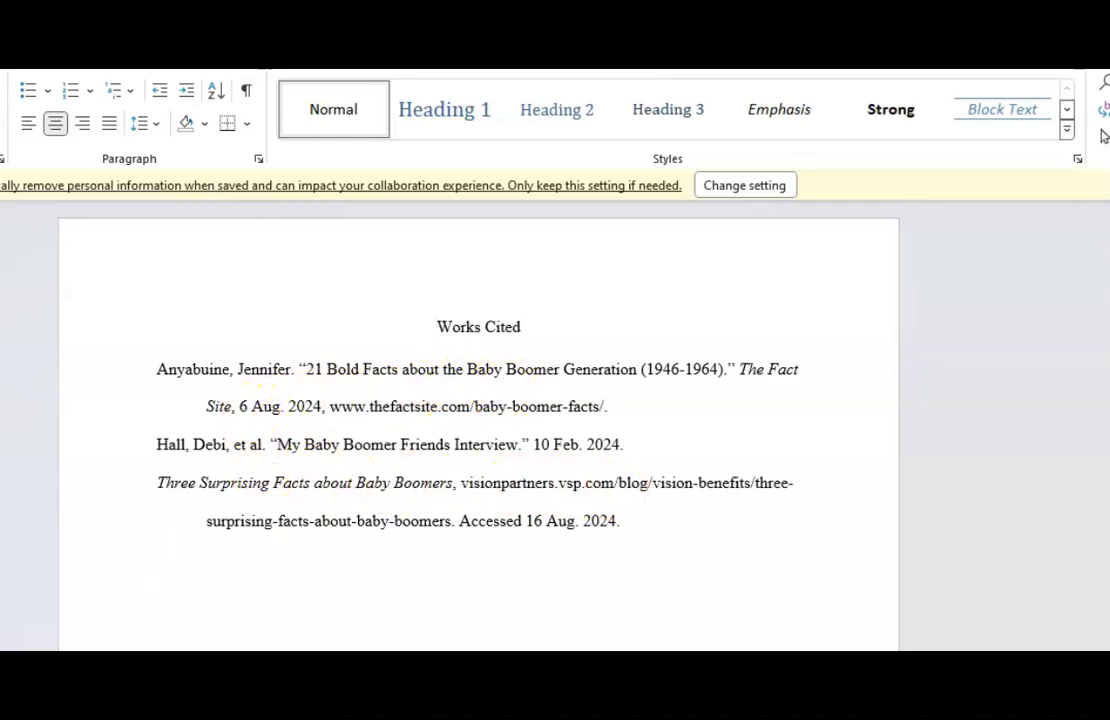
drag(263, 447, 236, 449)
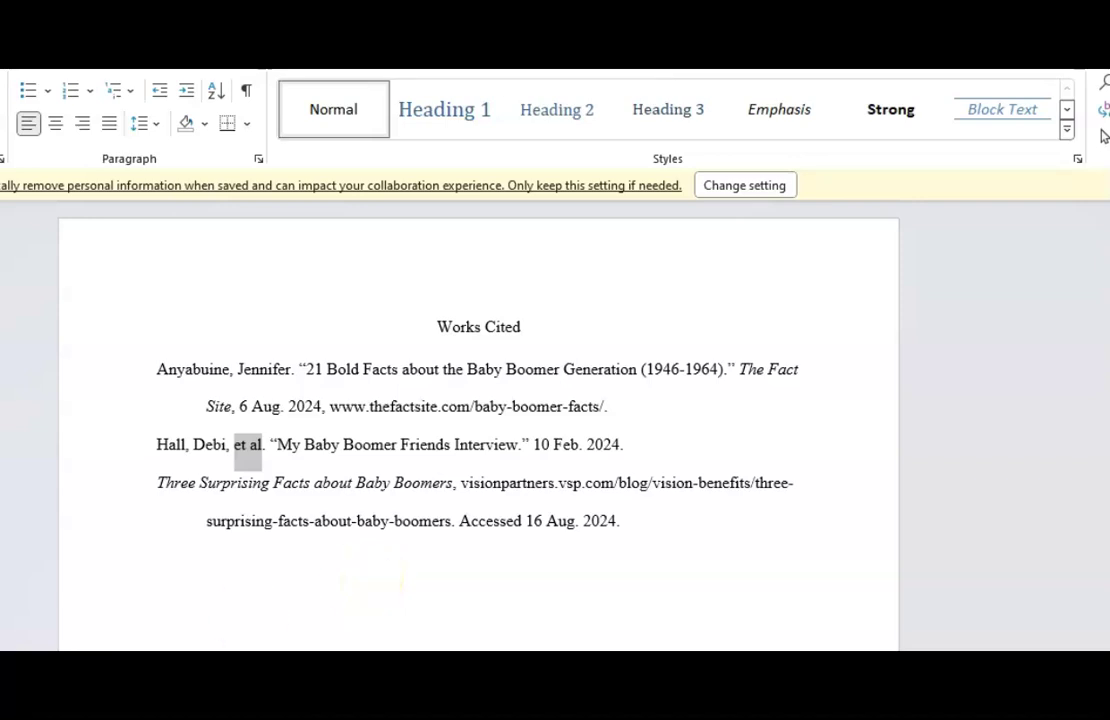
text(Jill and Larry)
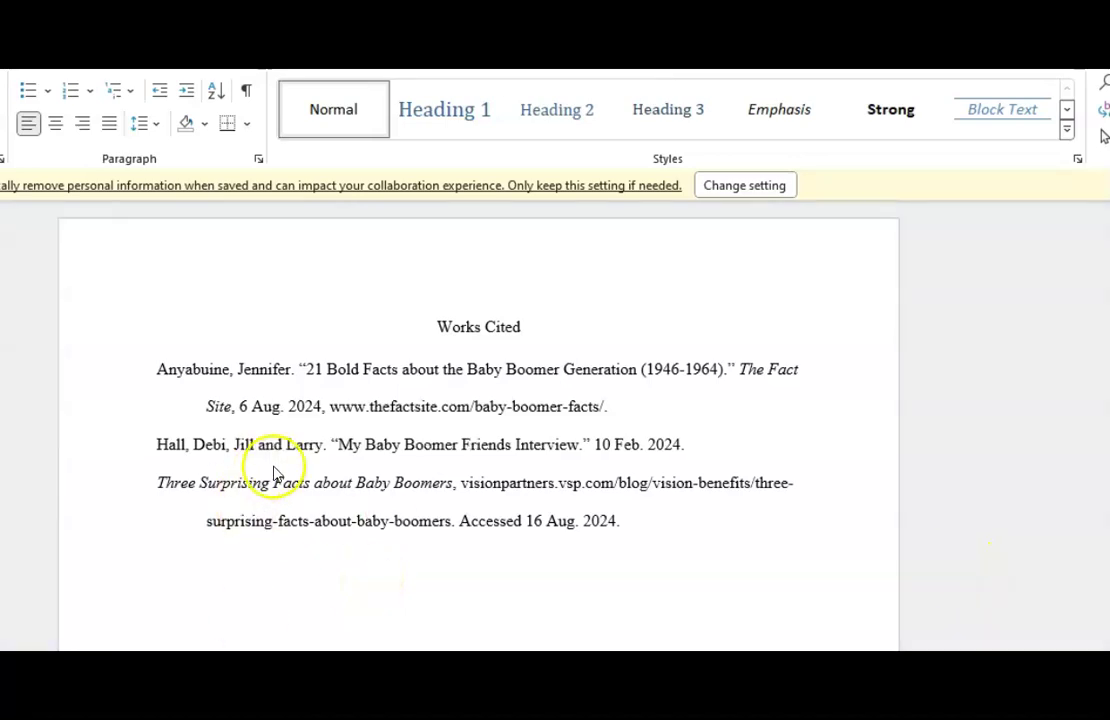